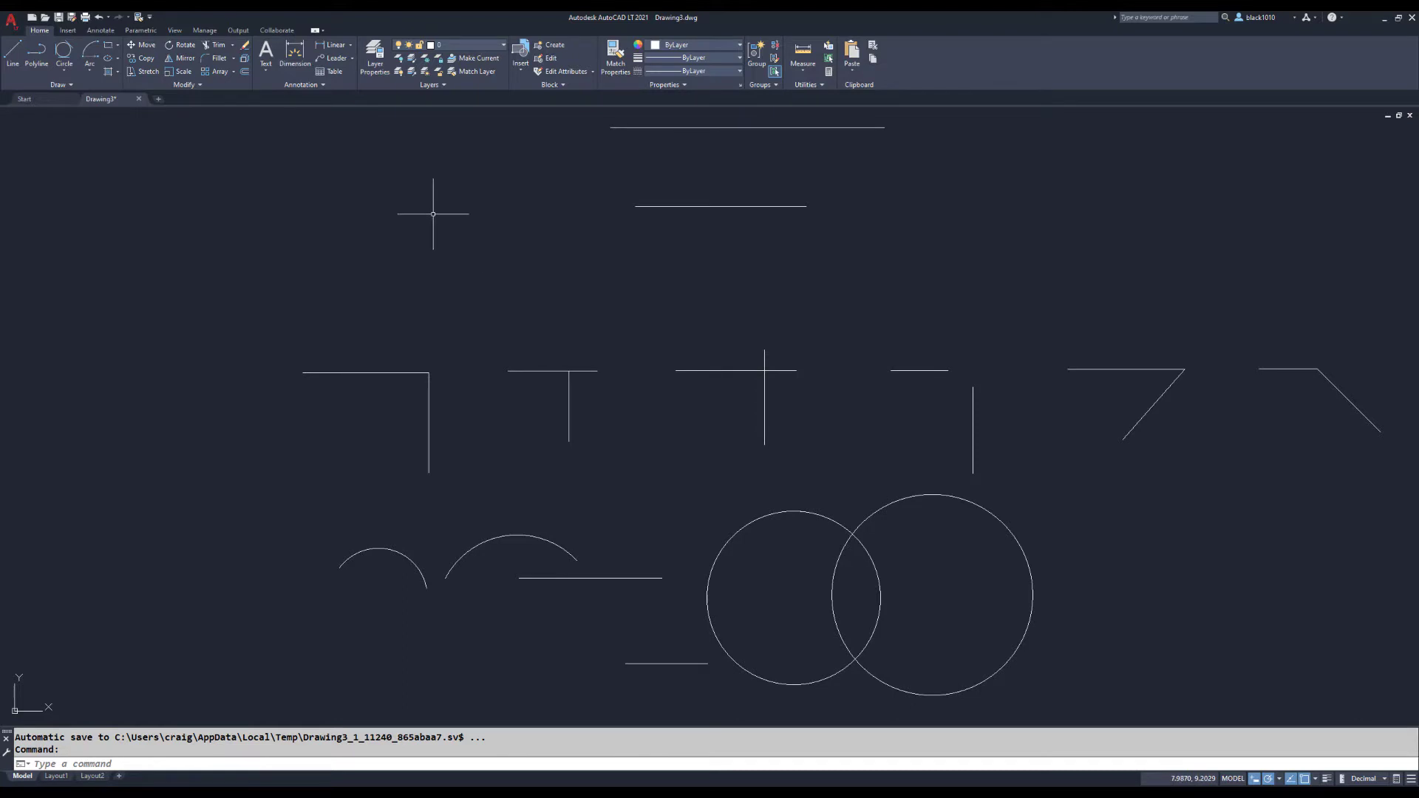
# Fillet the two lines of the leftmost right-angle corner with the fillet radius set to 0
pyautogui.write('F')
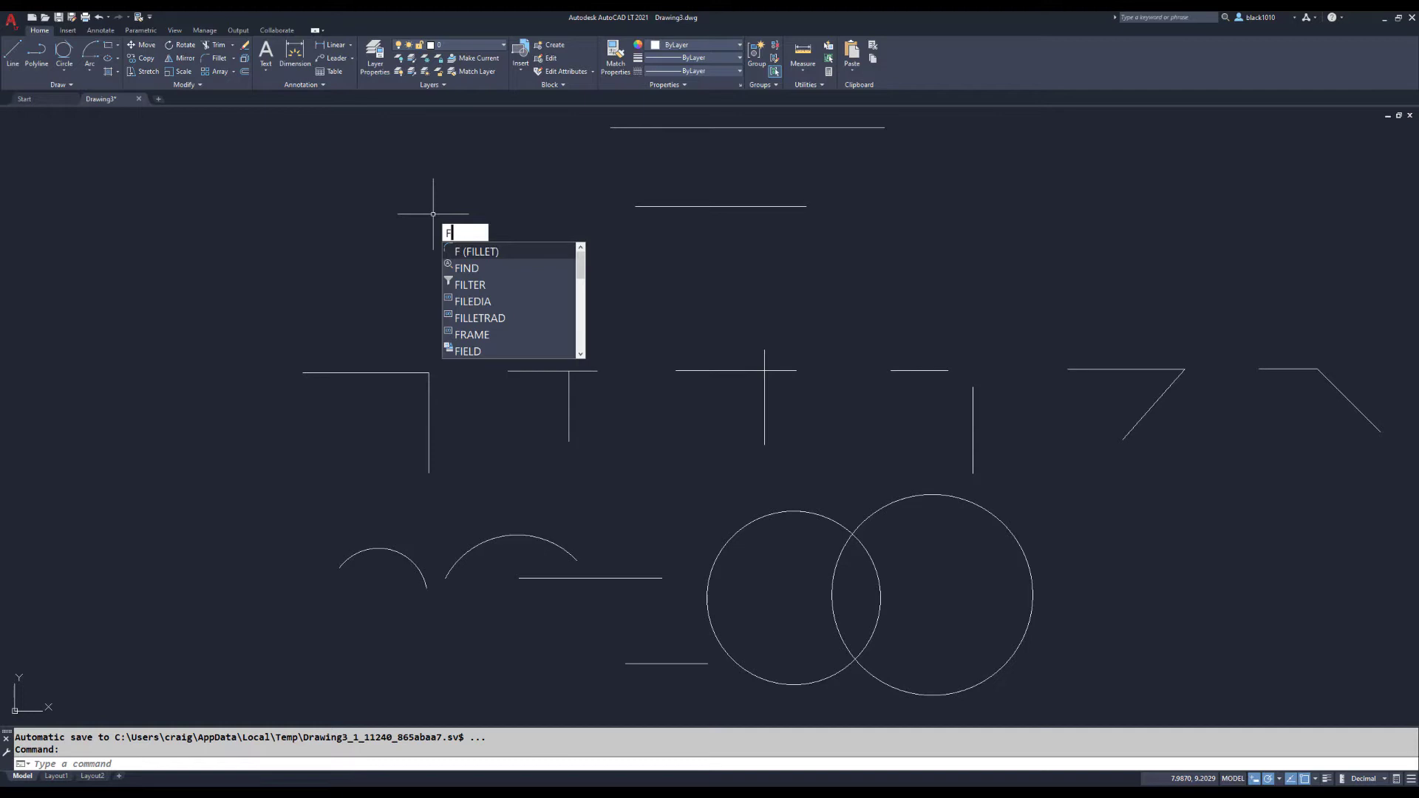
pyautogui.press('Return')
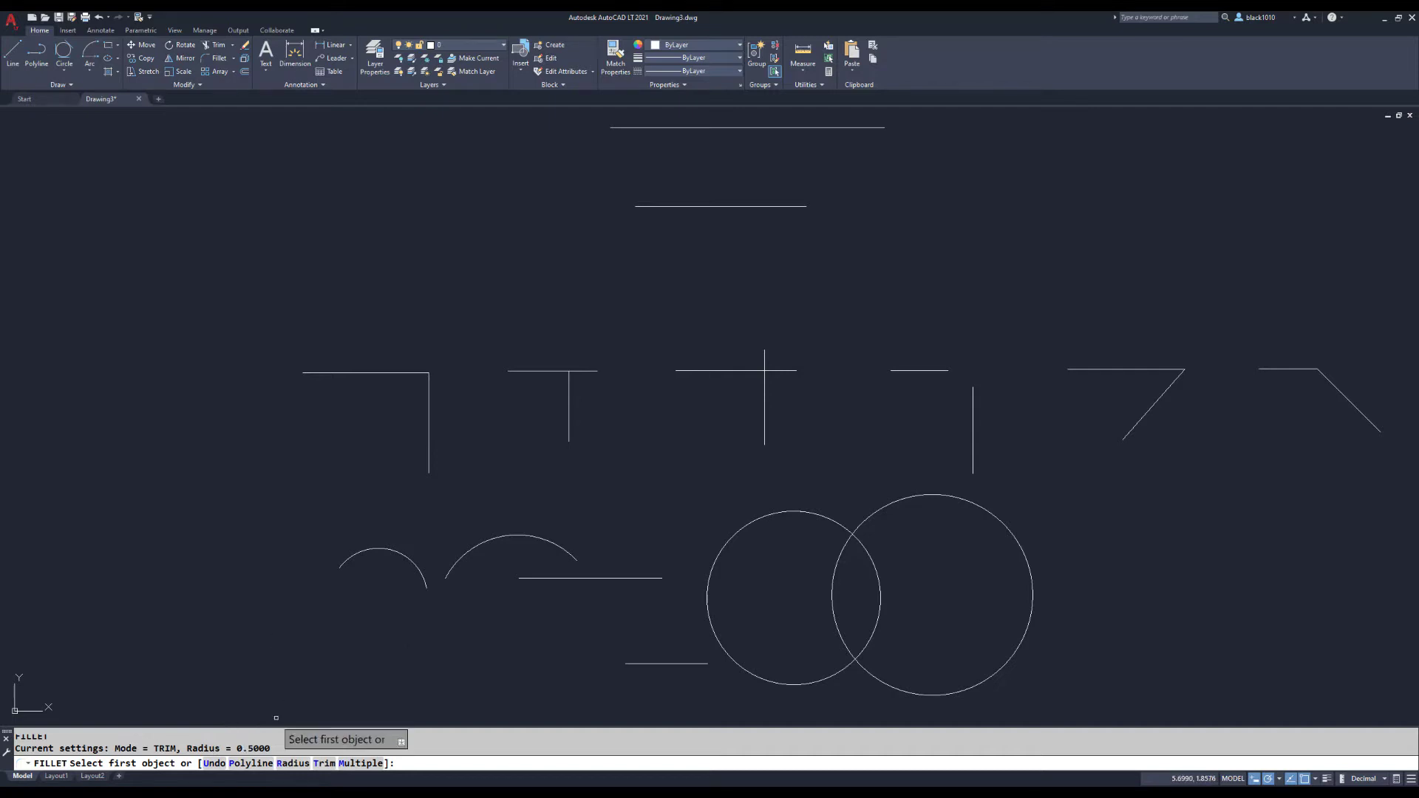
pyautogui.click(287, 763)
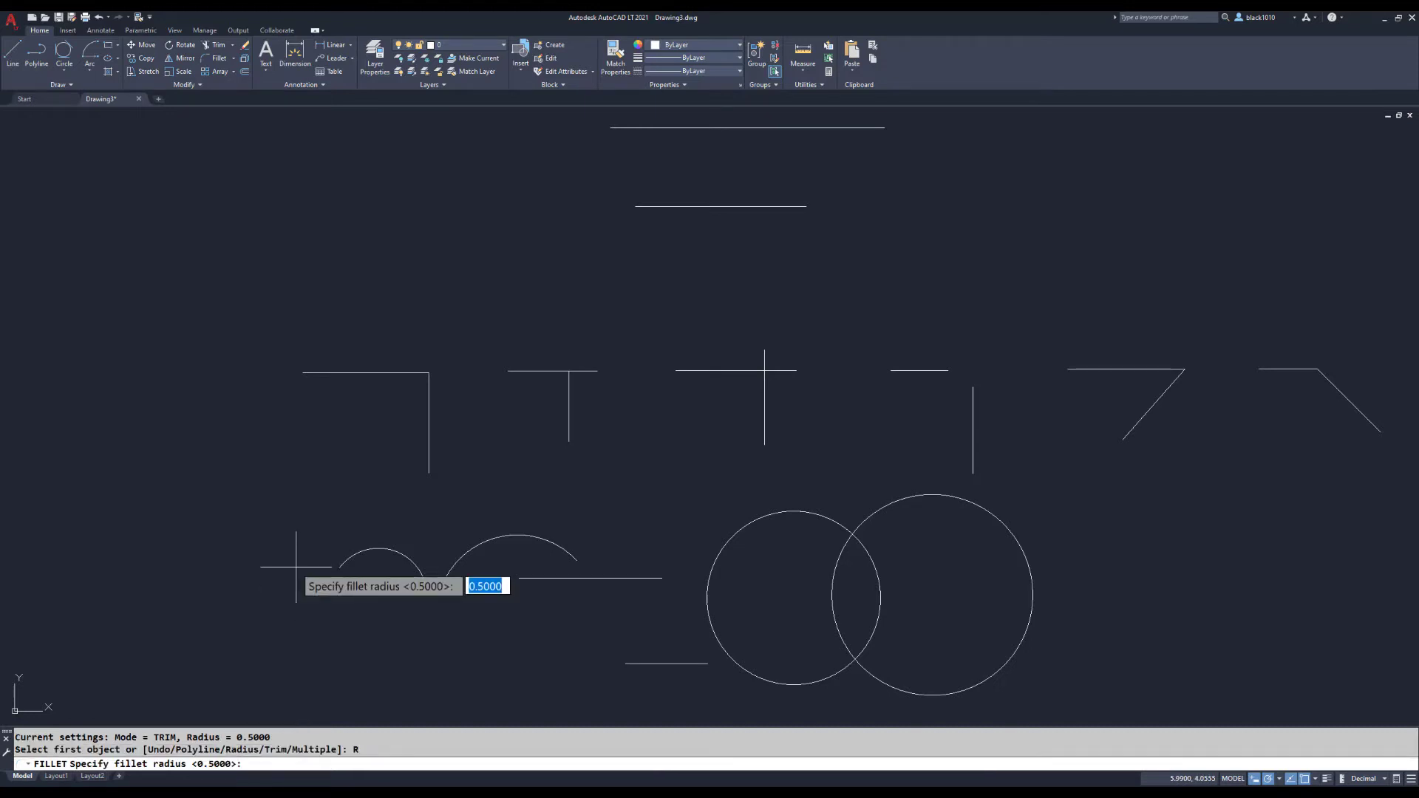
pyautogui.write('0')
pyautogui.press('Return')
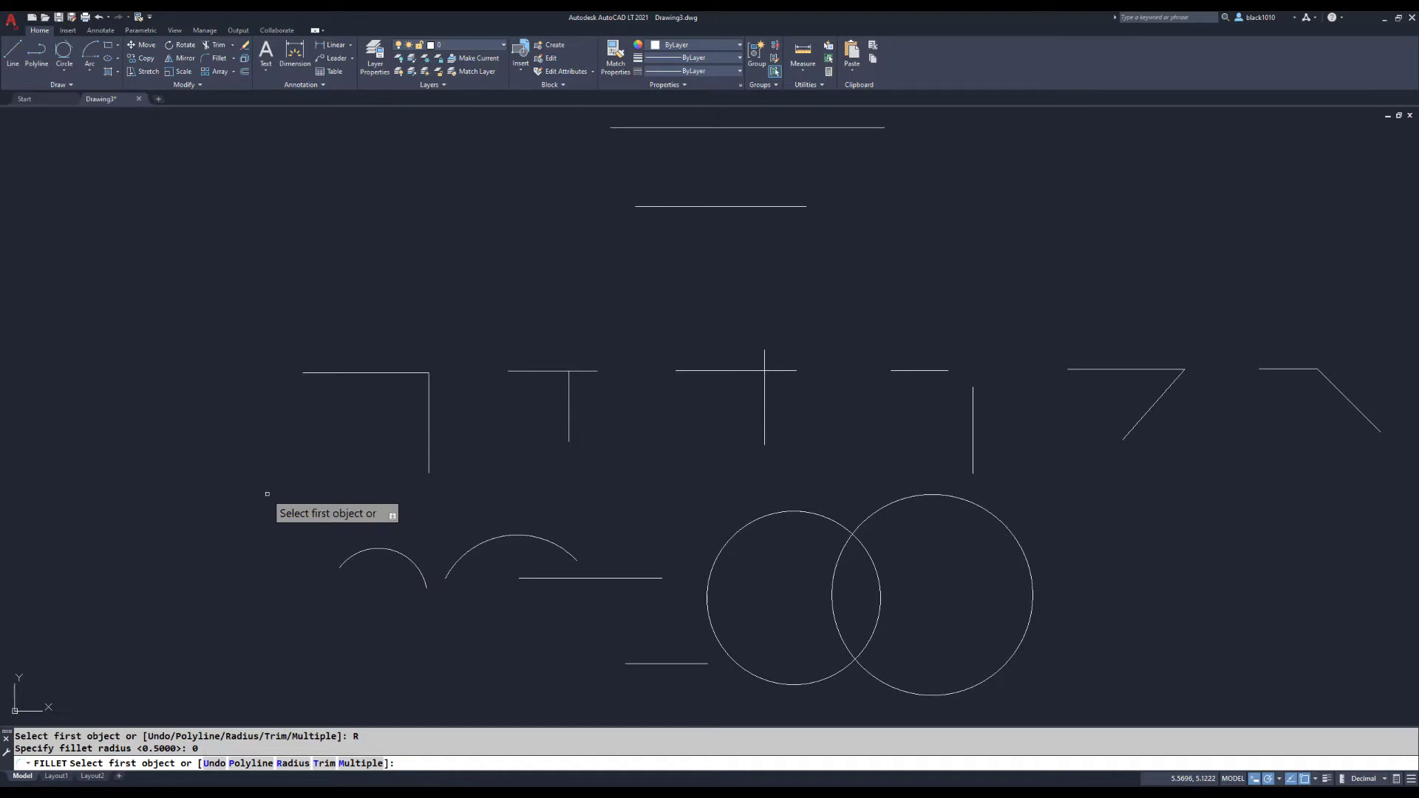
pyautogui.click(391, 371)
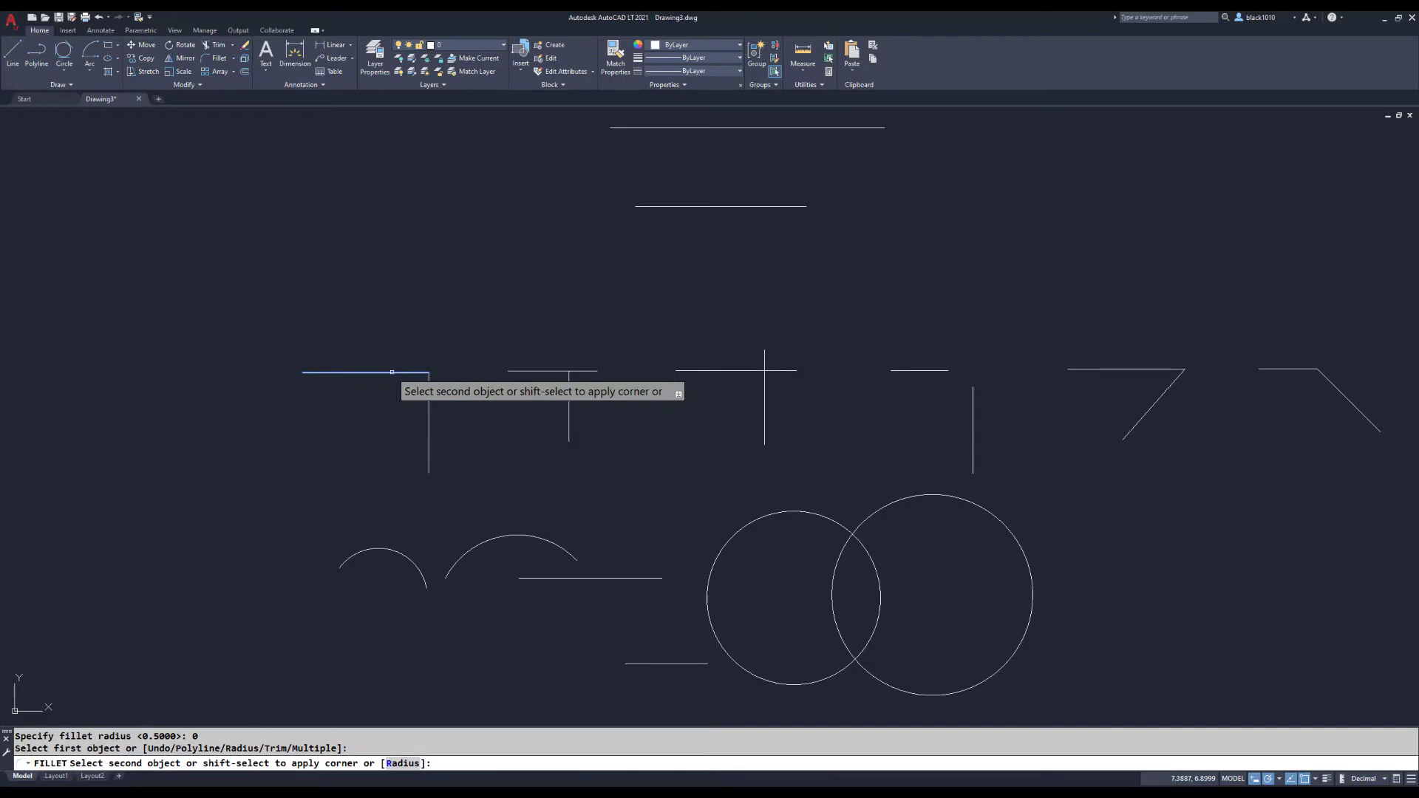
pyautogui.click(429, 408)
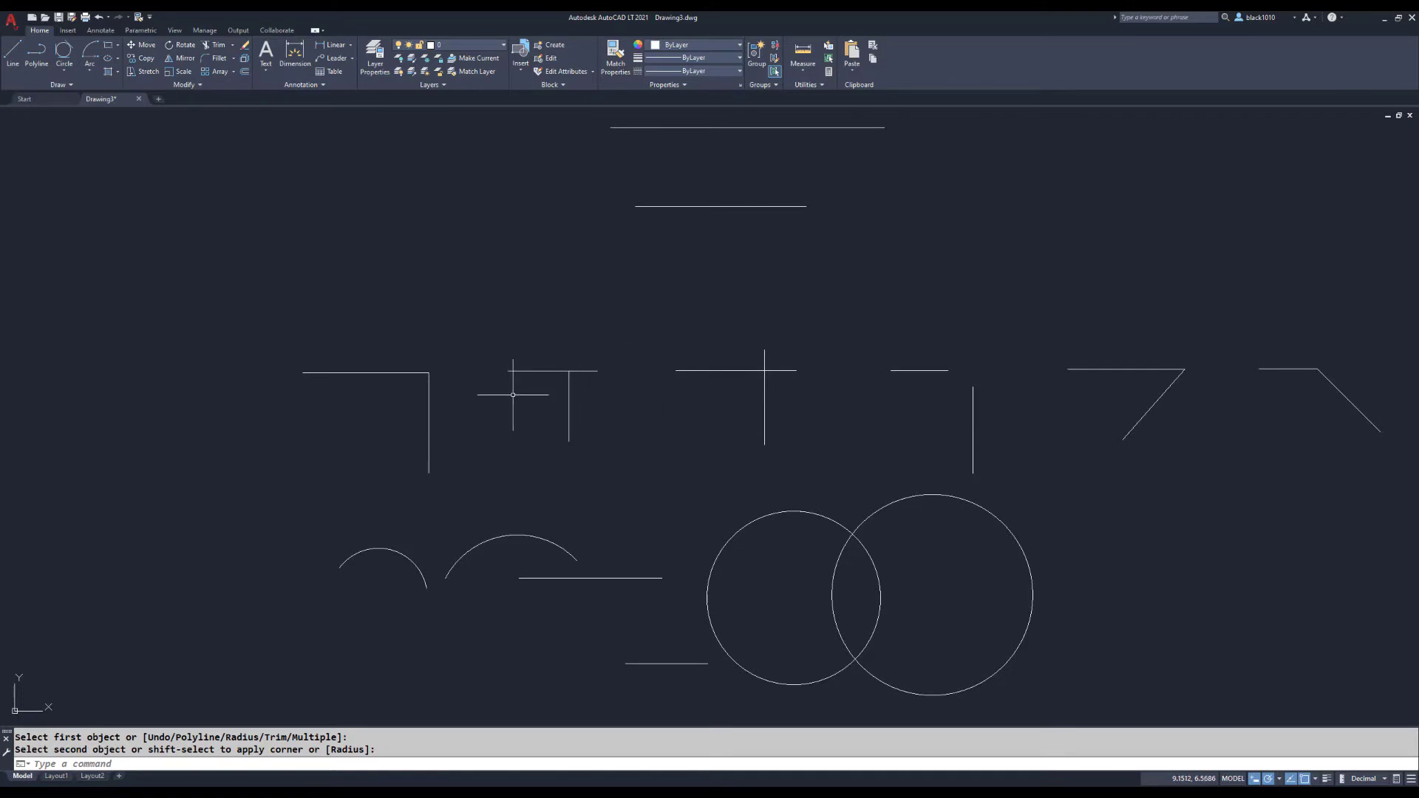
# Fillet the T-shaped line pair and the crossing line pair into sharp corners, keeping the left and lower segments
pyautogui.press('space')
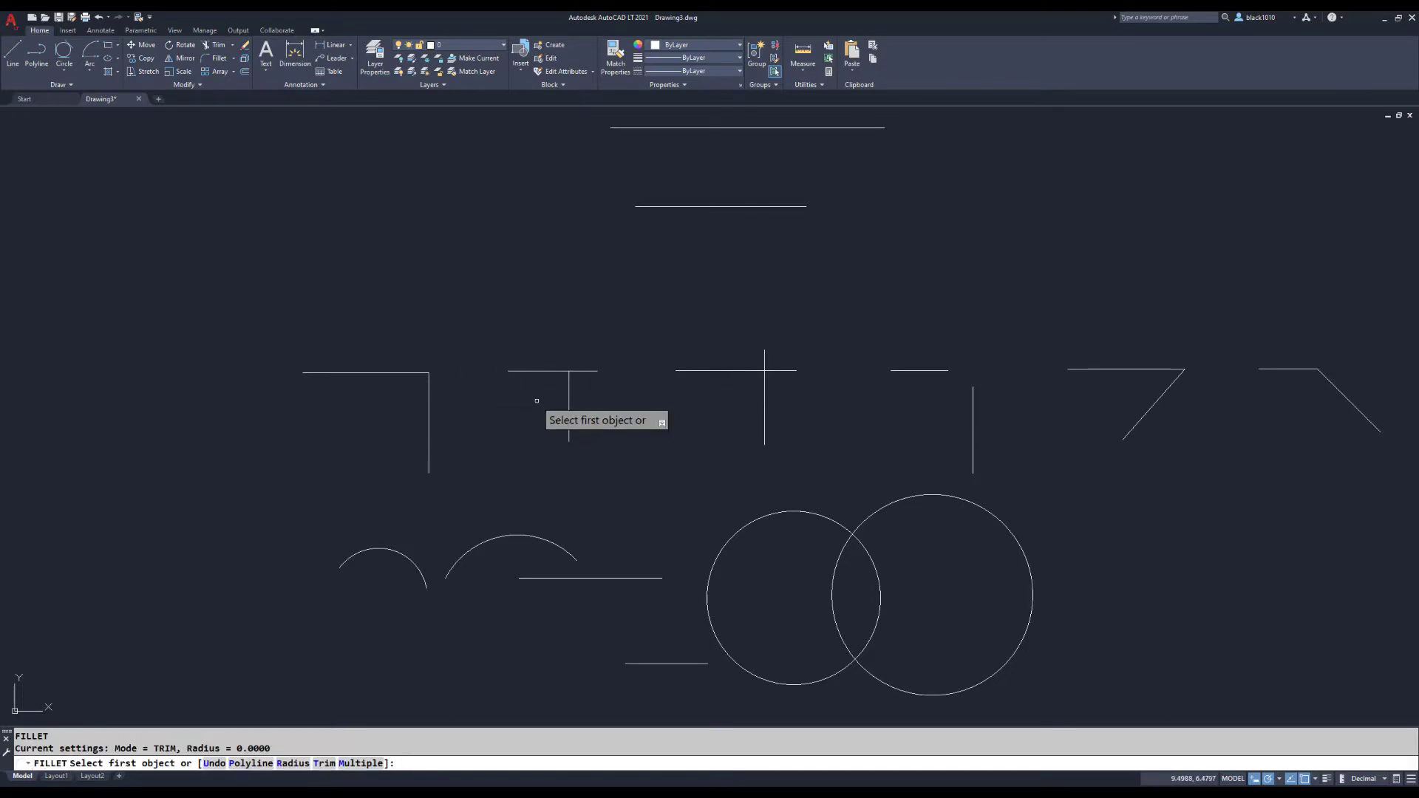
pyautogui.click(563, 371)
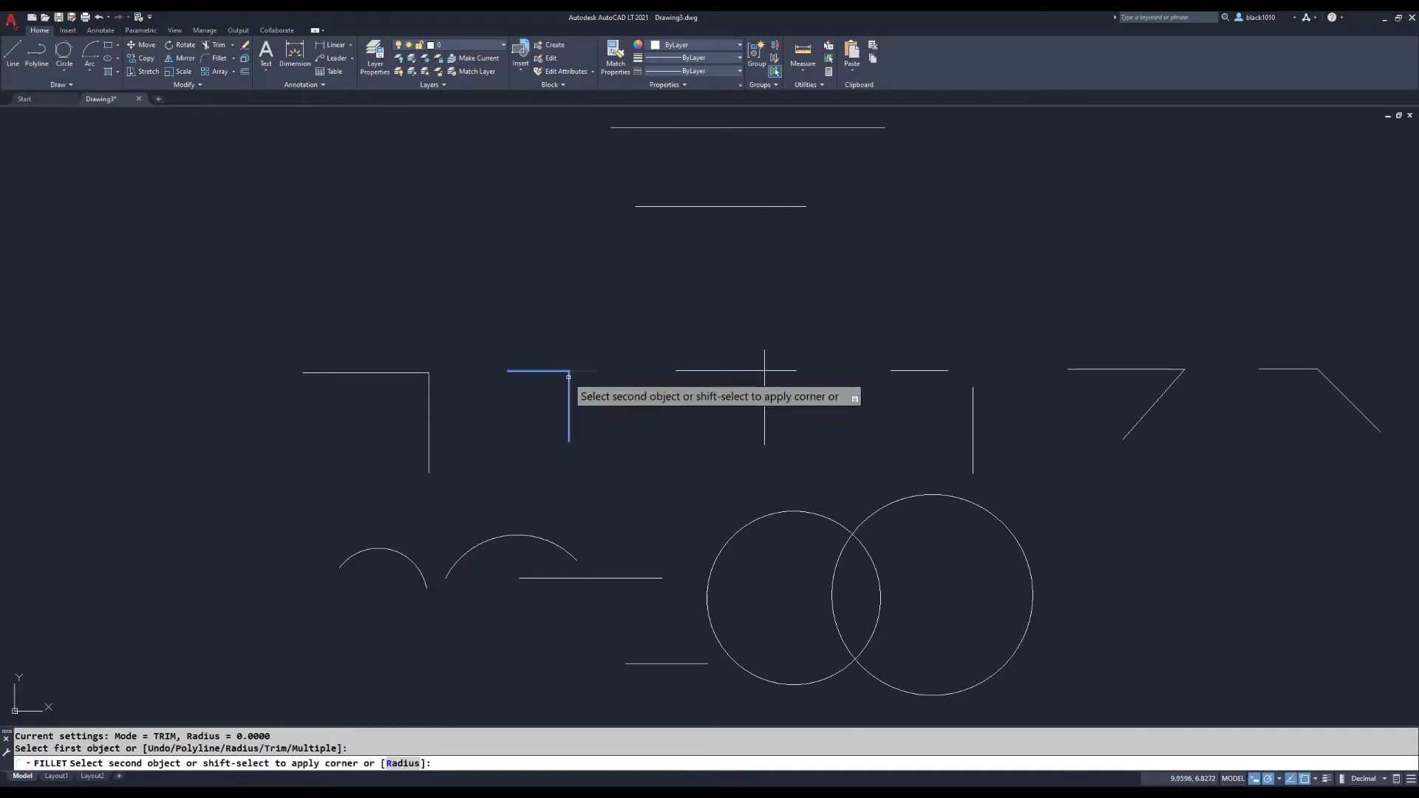
pyautogui.click(568, 378)
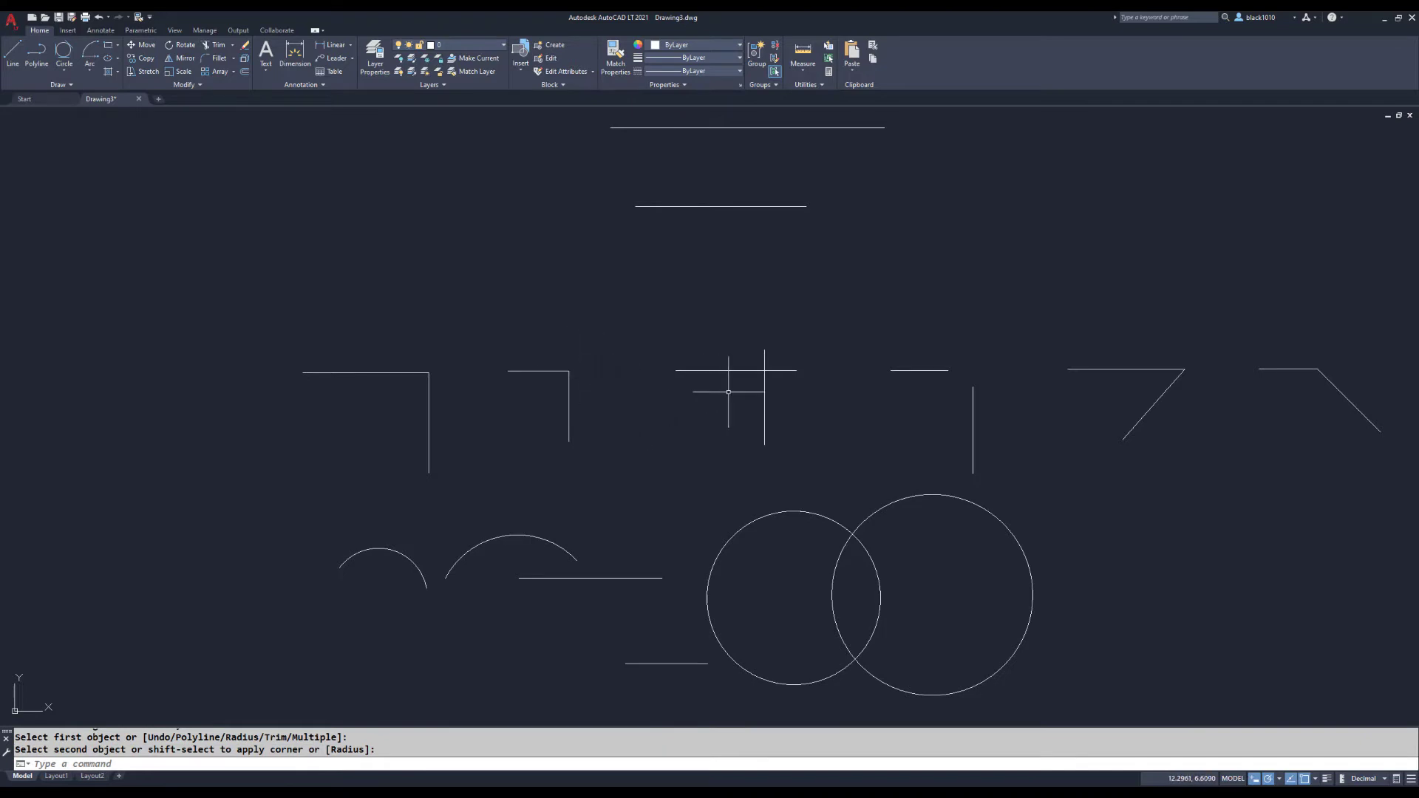
pyautogui.press('space')
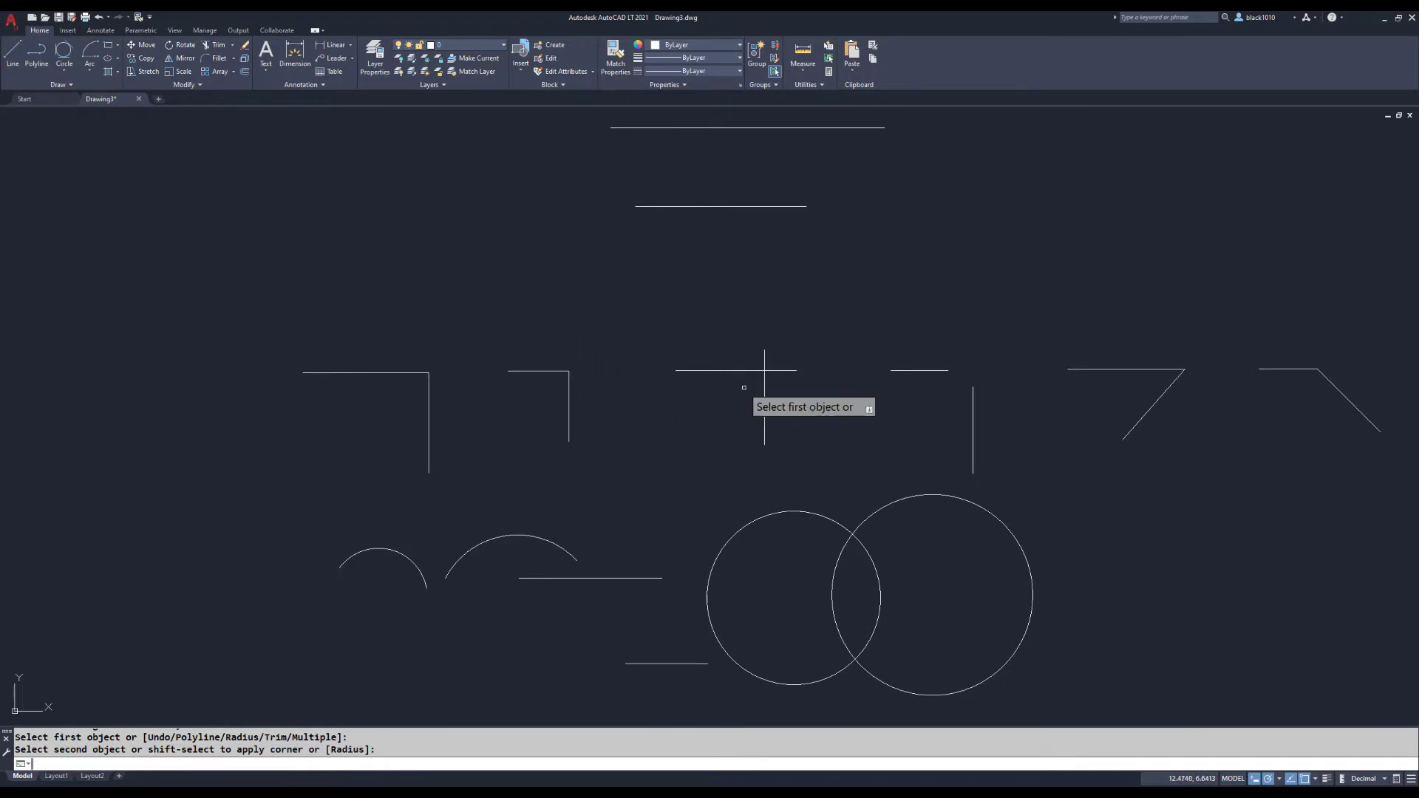
pyautogui.click(749, 370)
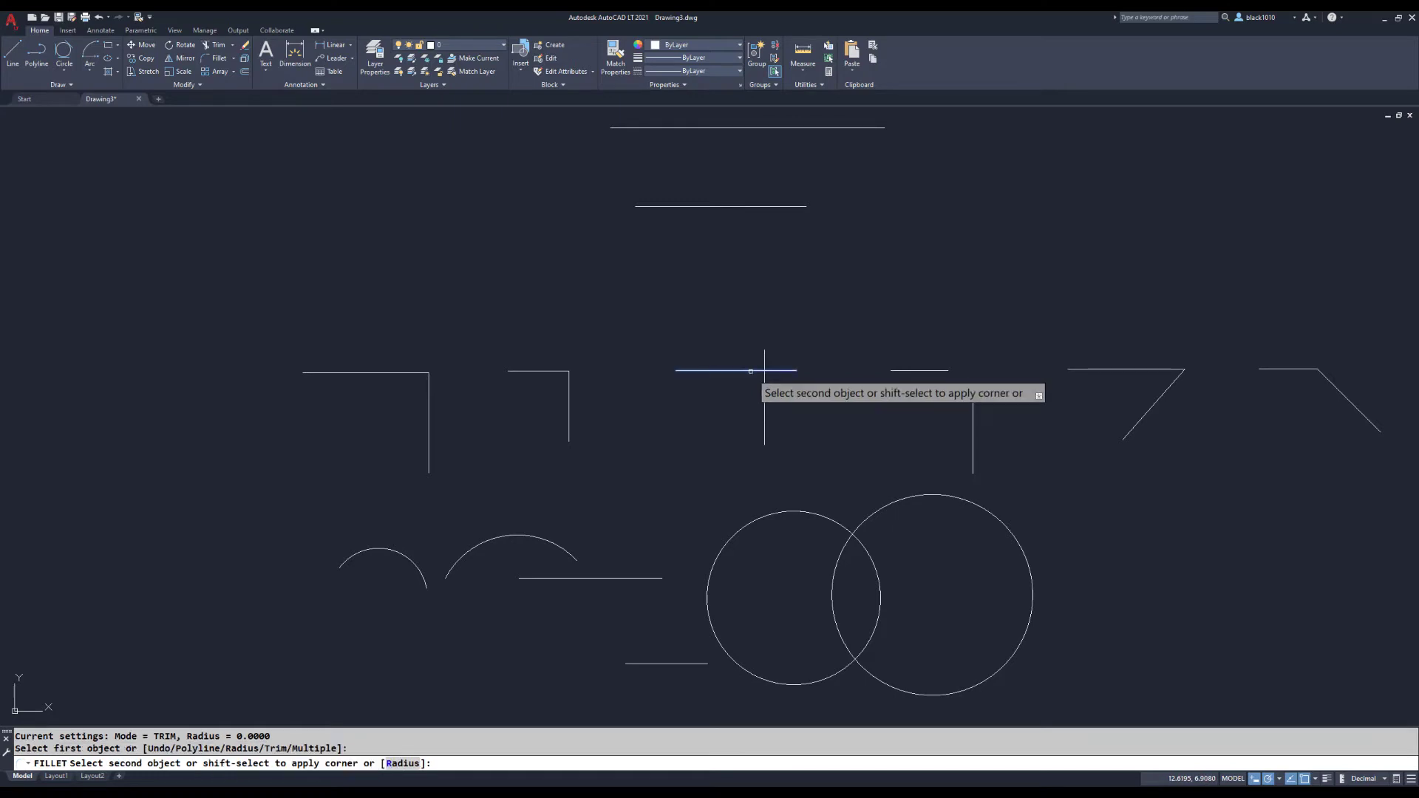
pyautogui.click(764, 410)
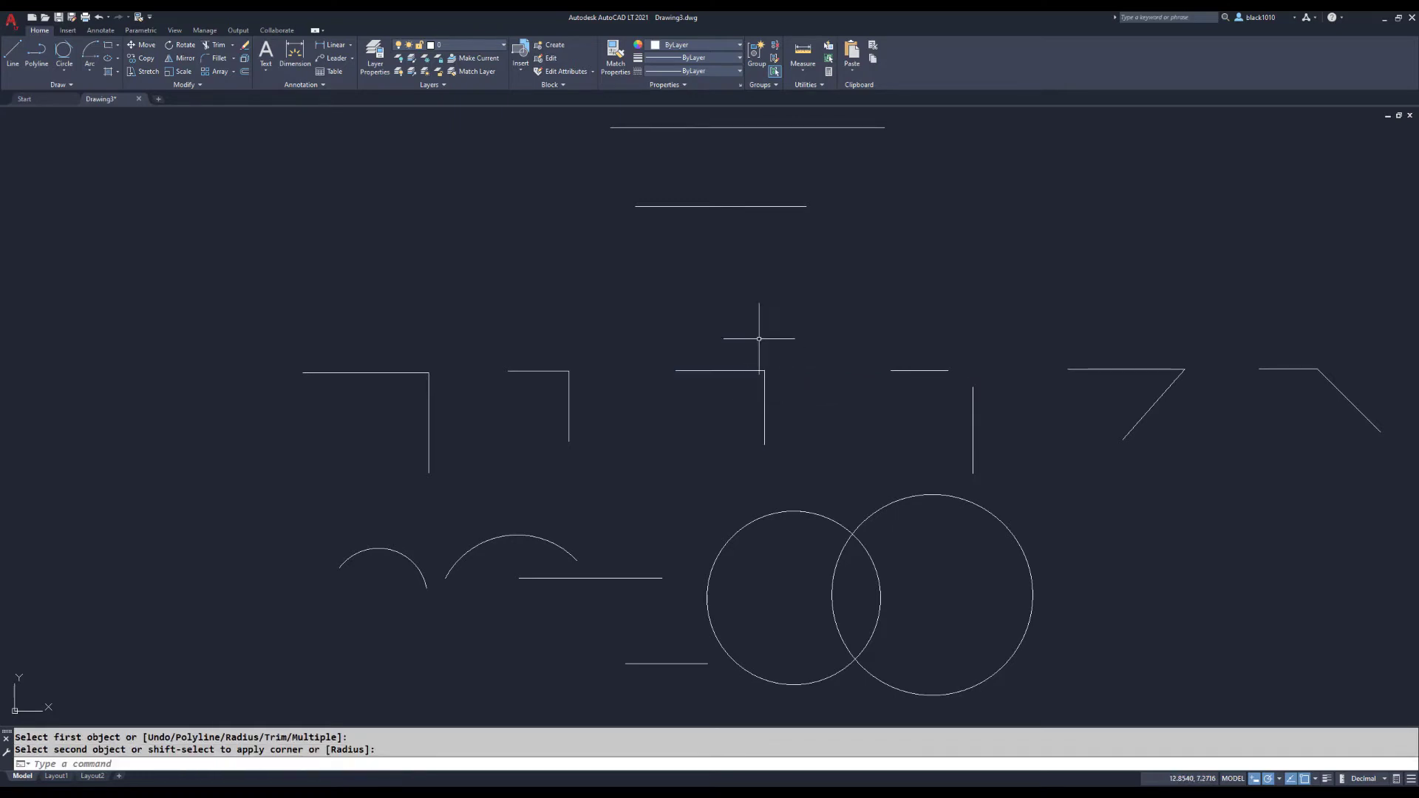
# Fillet the separated horizontal and vertical lines at zero radius to join them in a sharp corner
pyautogui.press('space')
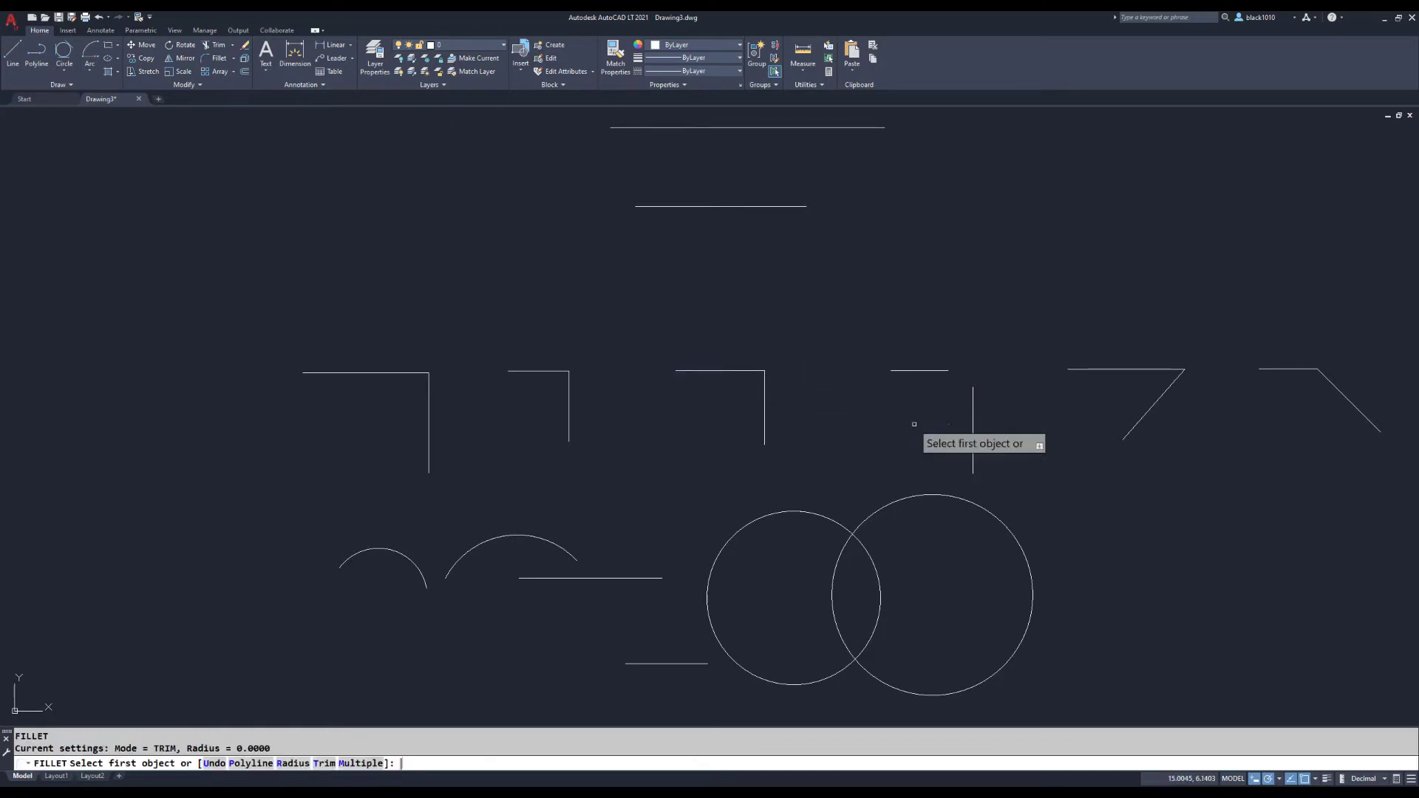
pyautogui.click(931, 369)
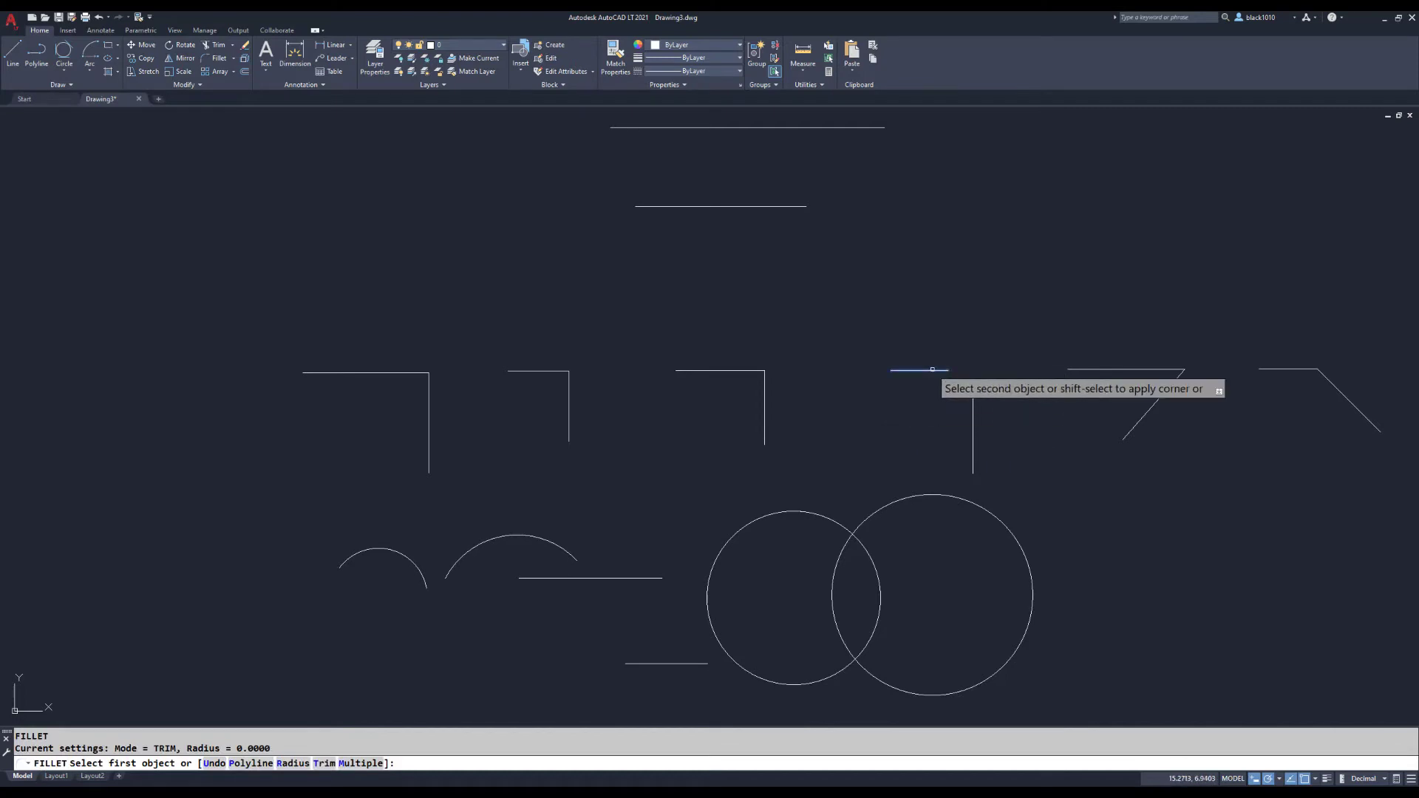
pyautogui.click(971, 399)
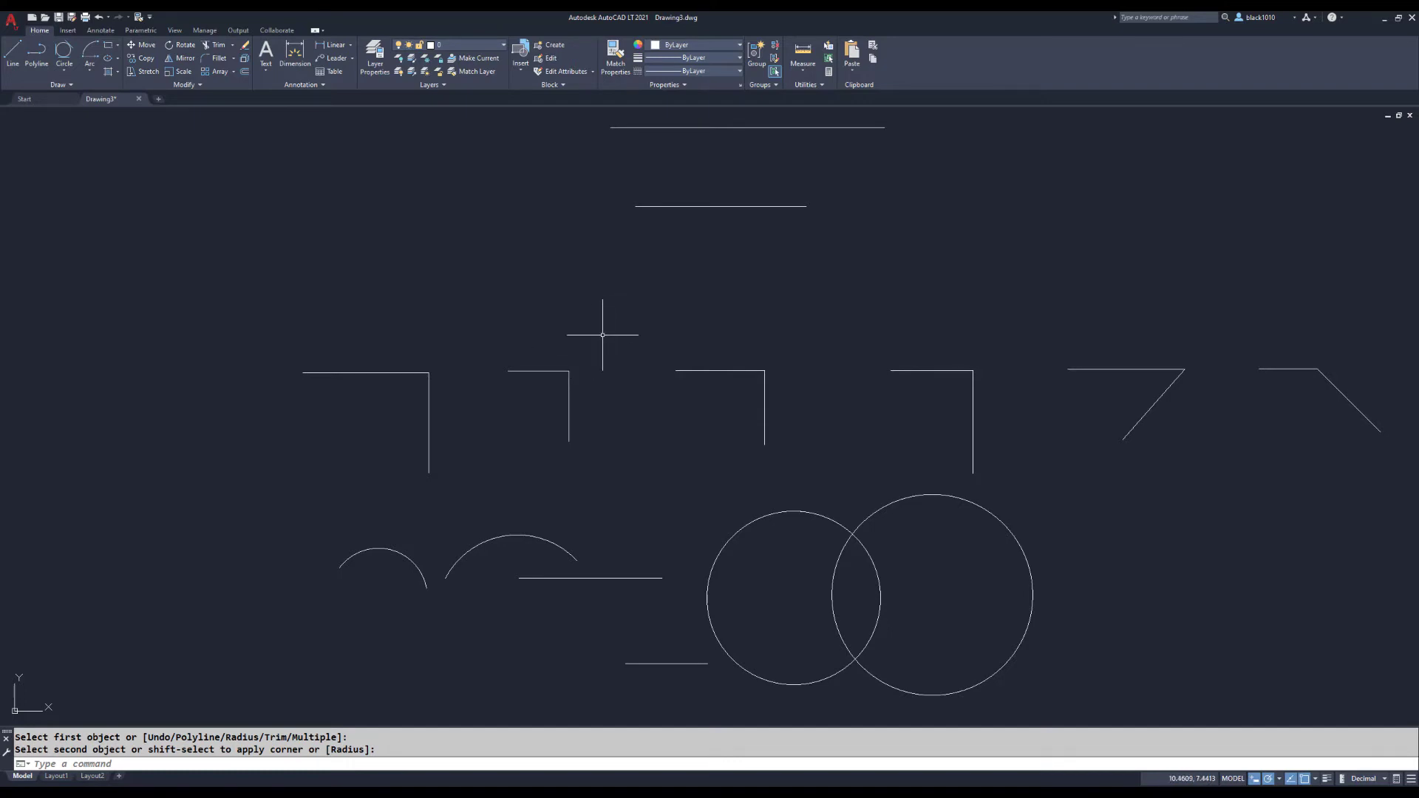
# Undo the zero-radius fillets on the separated, crossing and T-shaped line pairs
pyautogui.write('U')
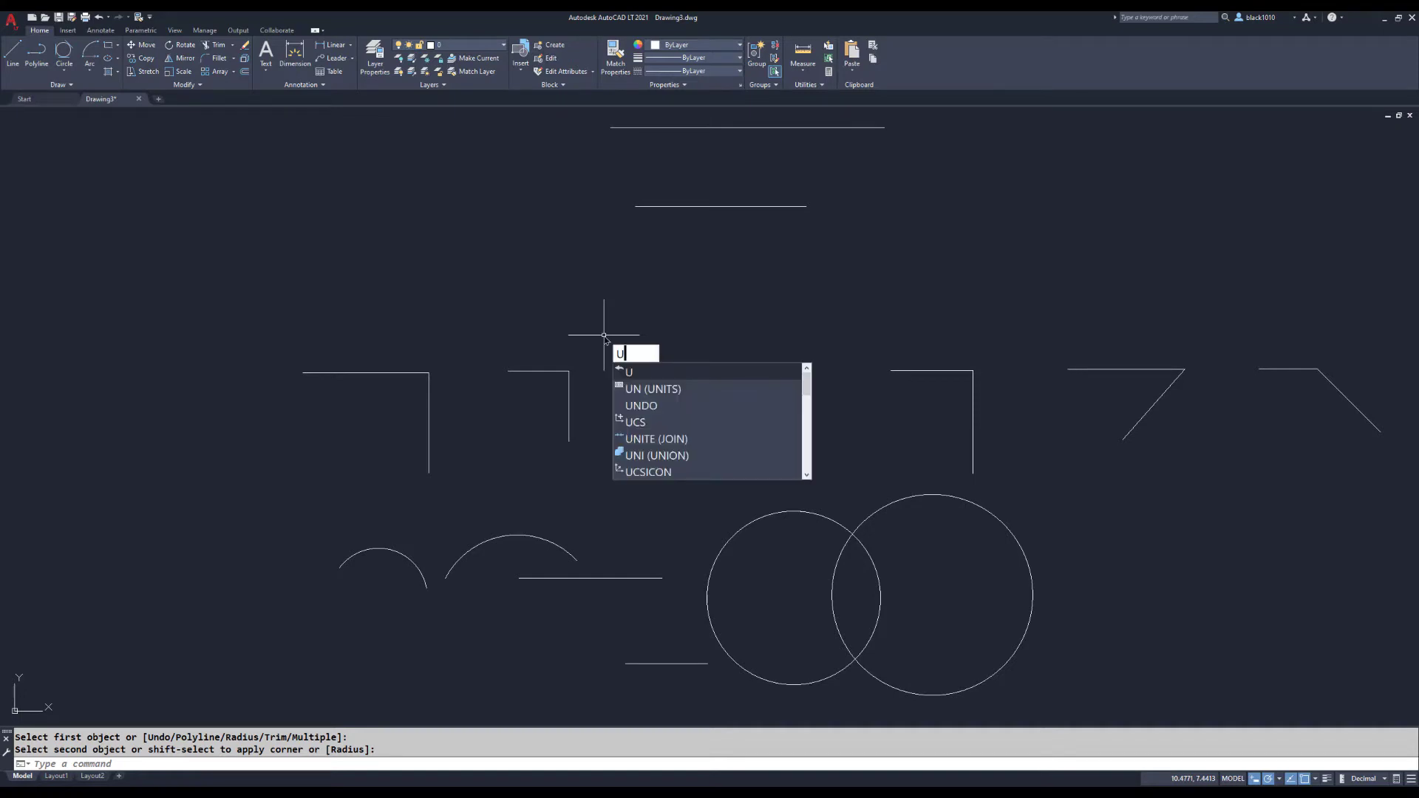
pyautogui.press('Return')
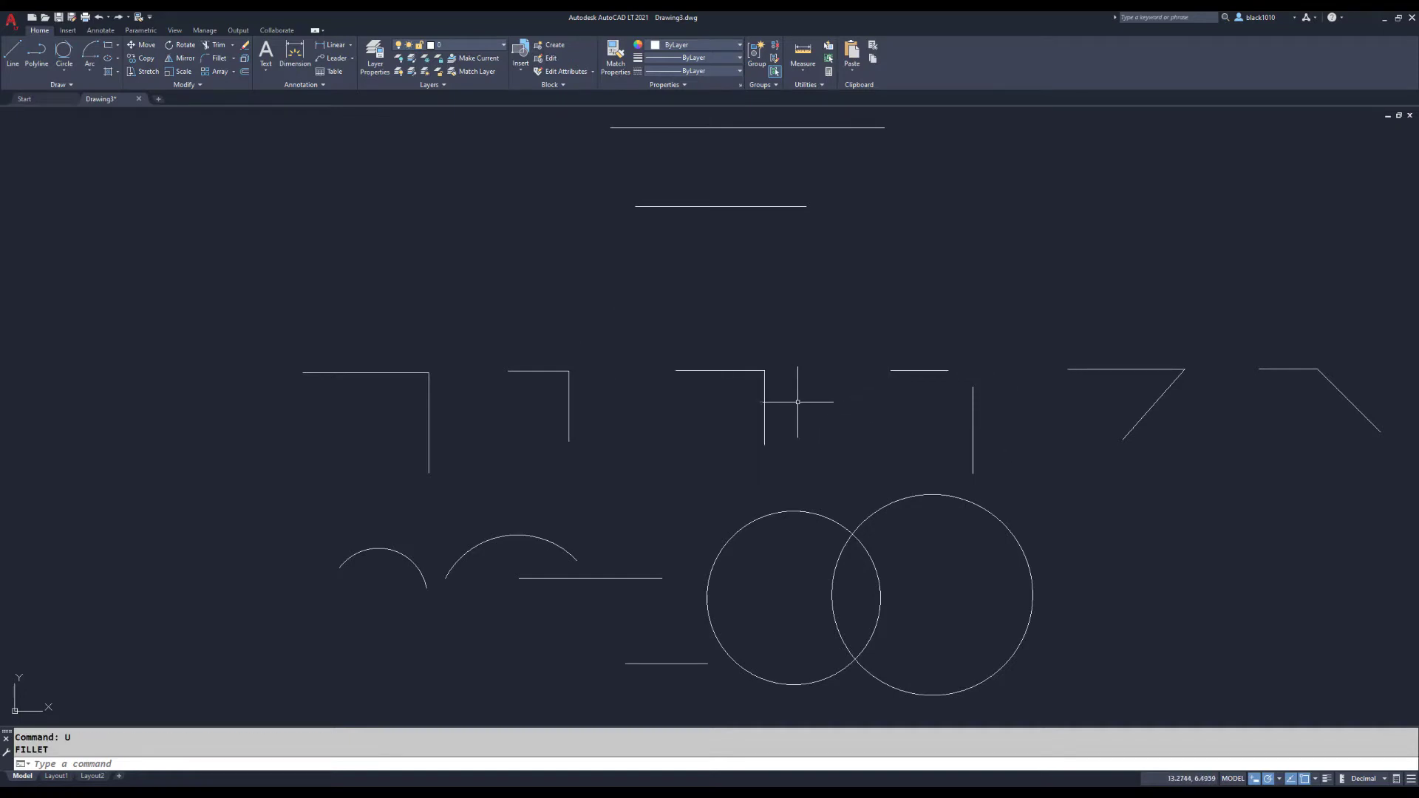
pyautogui.press('Return')
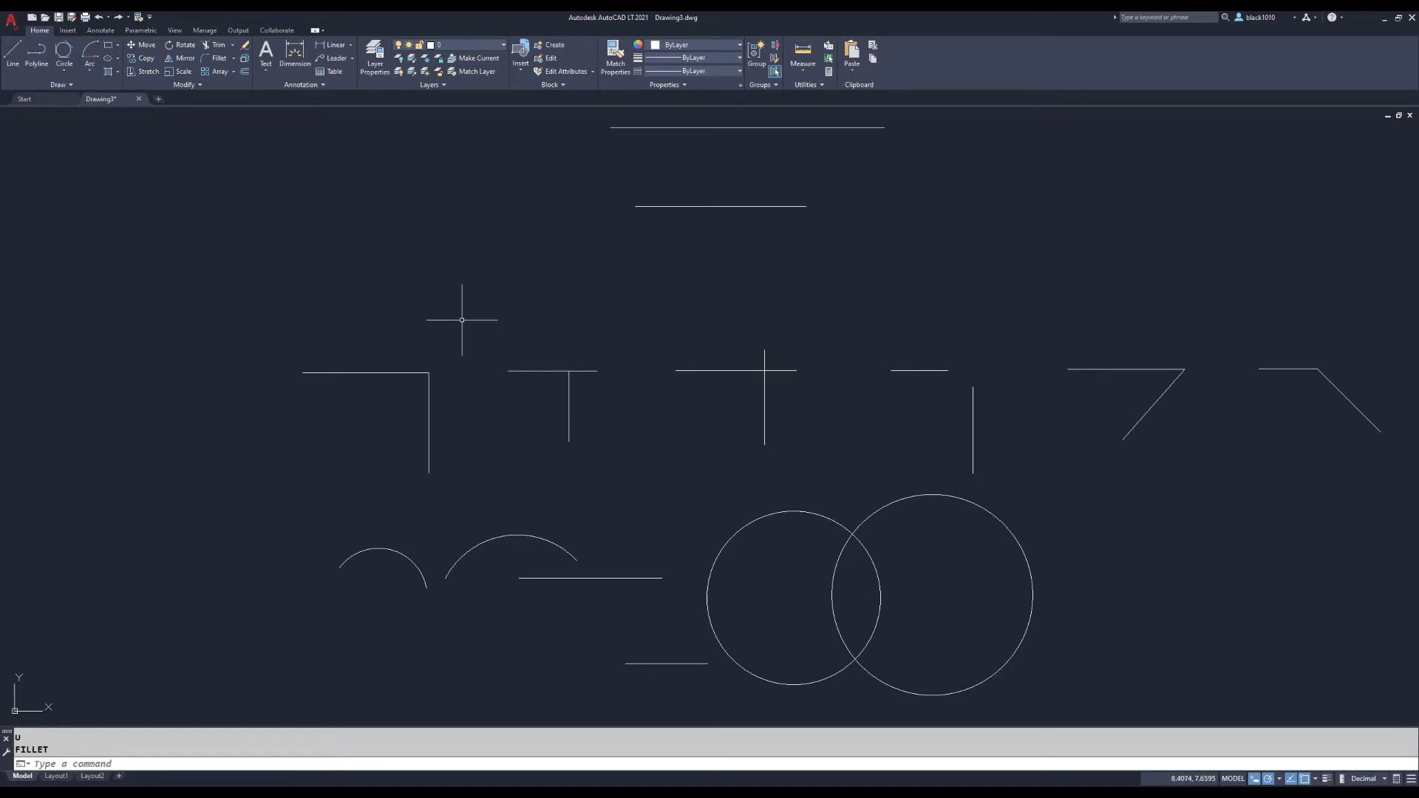
# Set the fillet radius to .375 and round the leftmost right-angle corner
pyautogui.write('f')
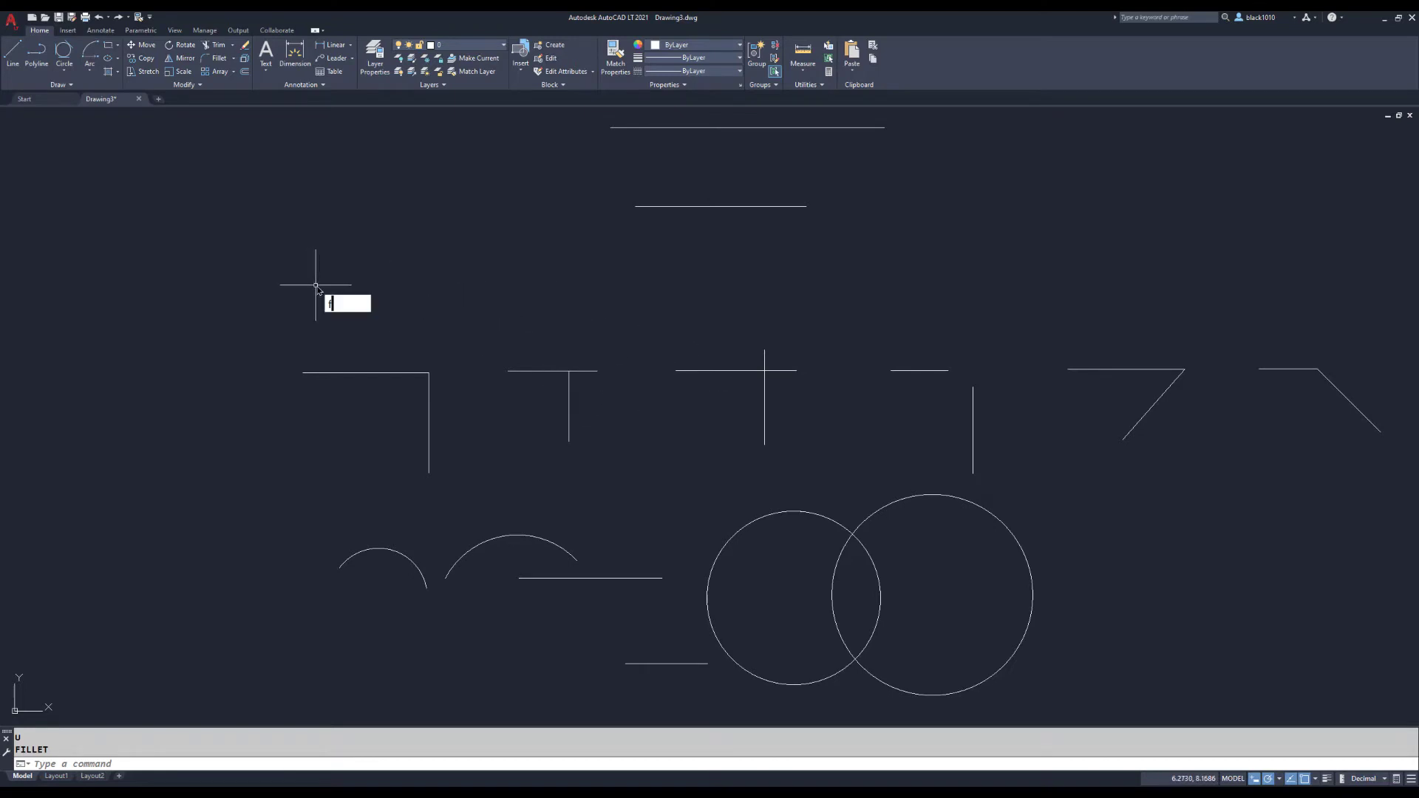
pyautogui.press('Return')
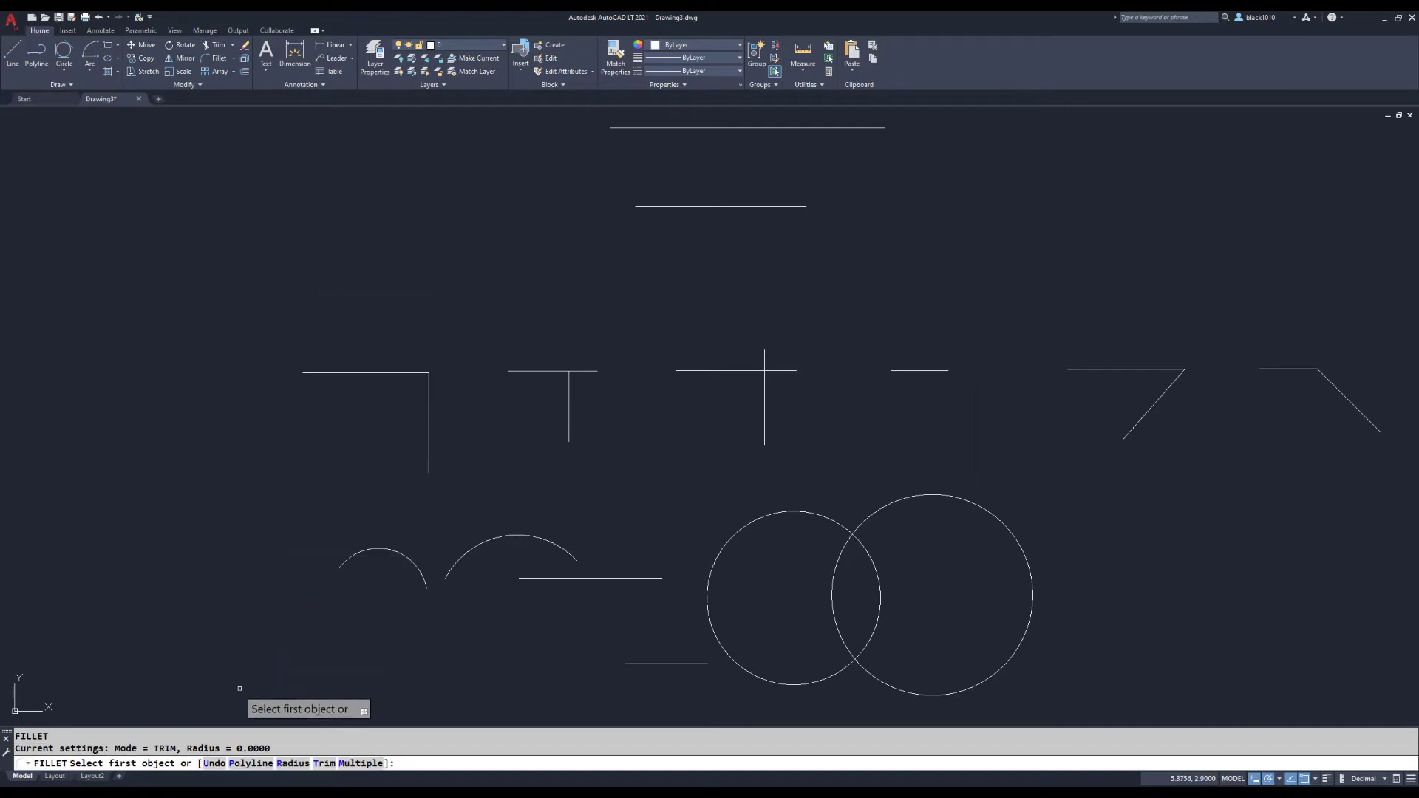
pyautogui.click(286, 764)
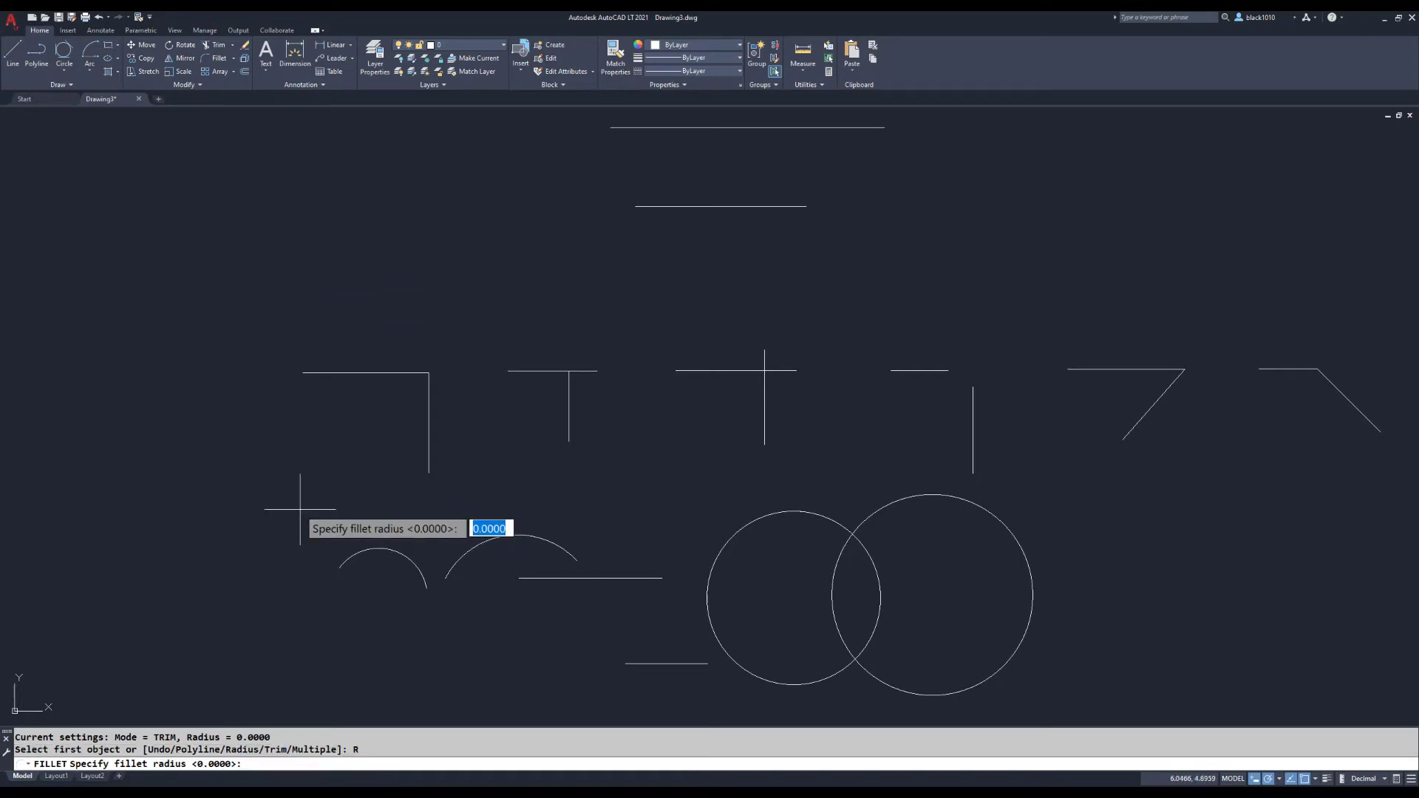
pyautogui.write('.375')
pyautogui.press('Return')
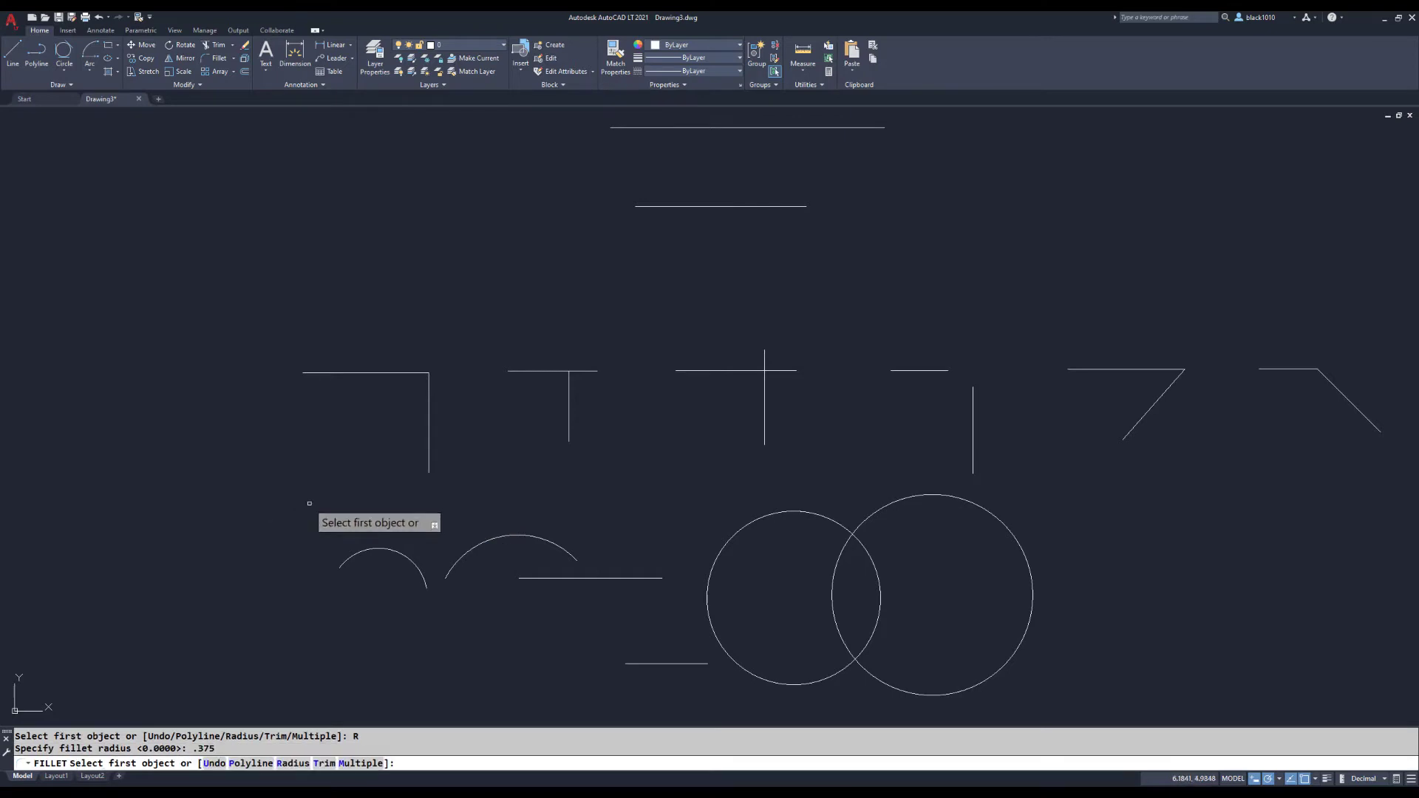
pyautogui.click(376, 372)
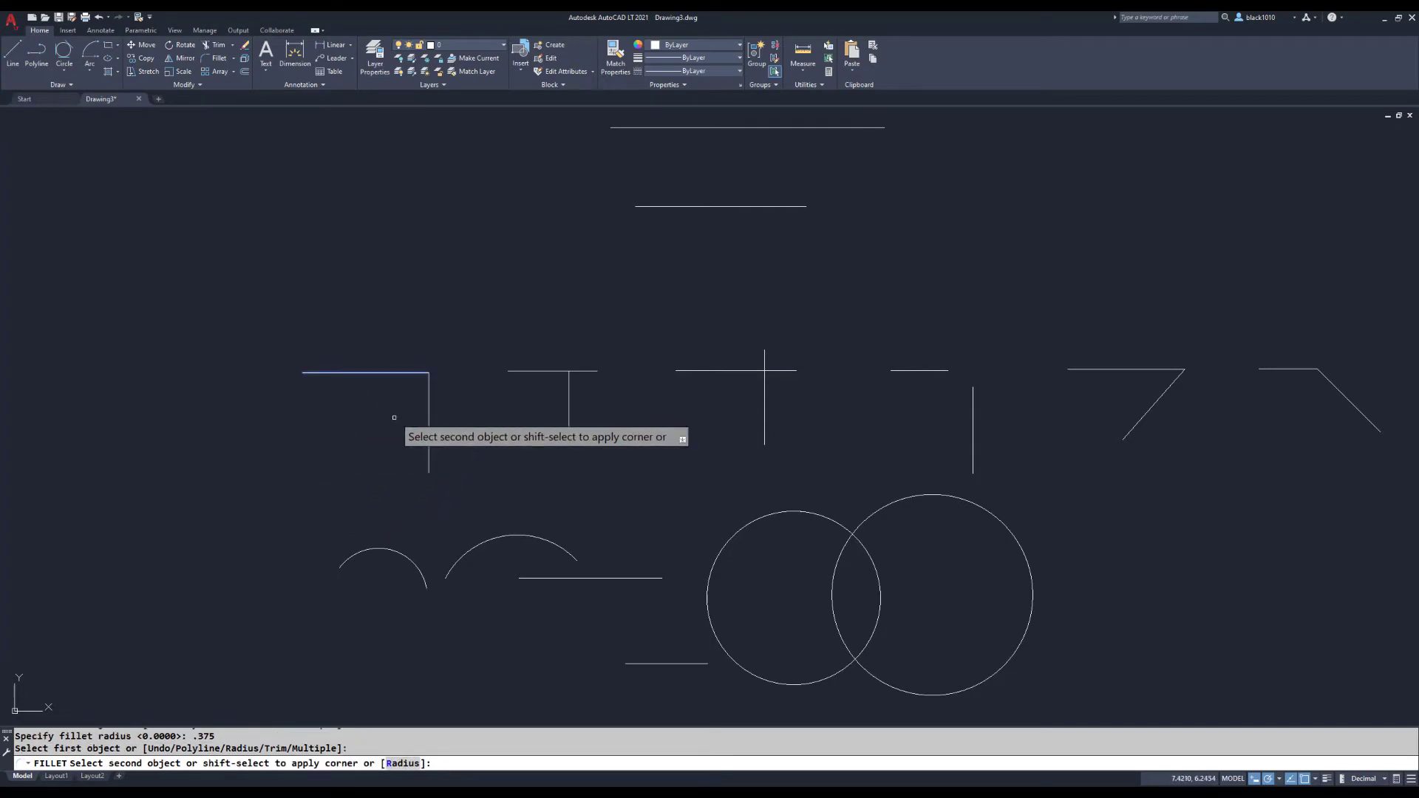
pyautogui.click(426, 418)
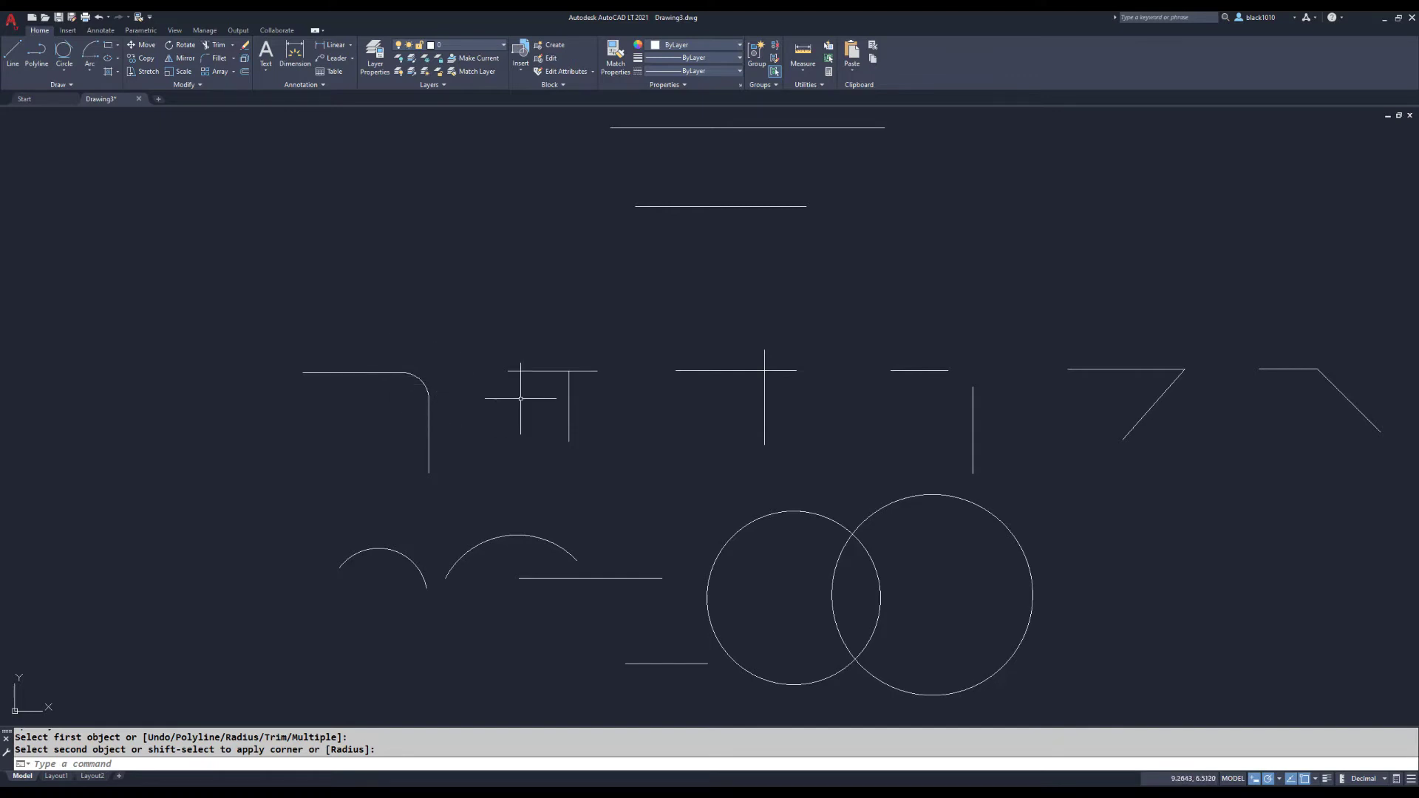
# Fillet the T-shaped line pair and the crossing line pair at radius 0.375, keeping the left and lower segments
pyautogui.press('Return')
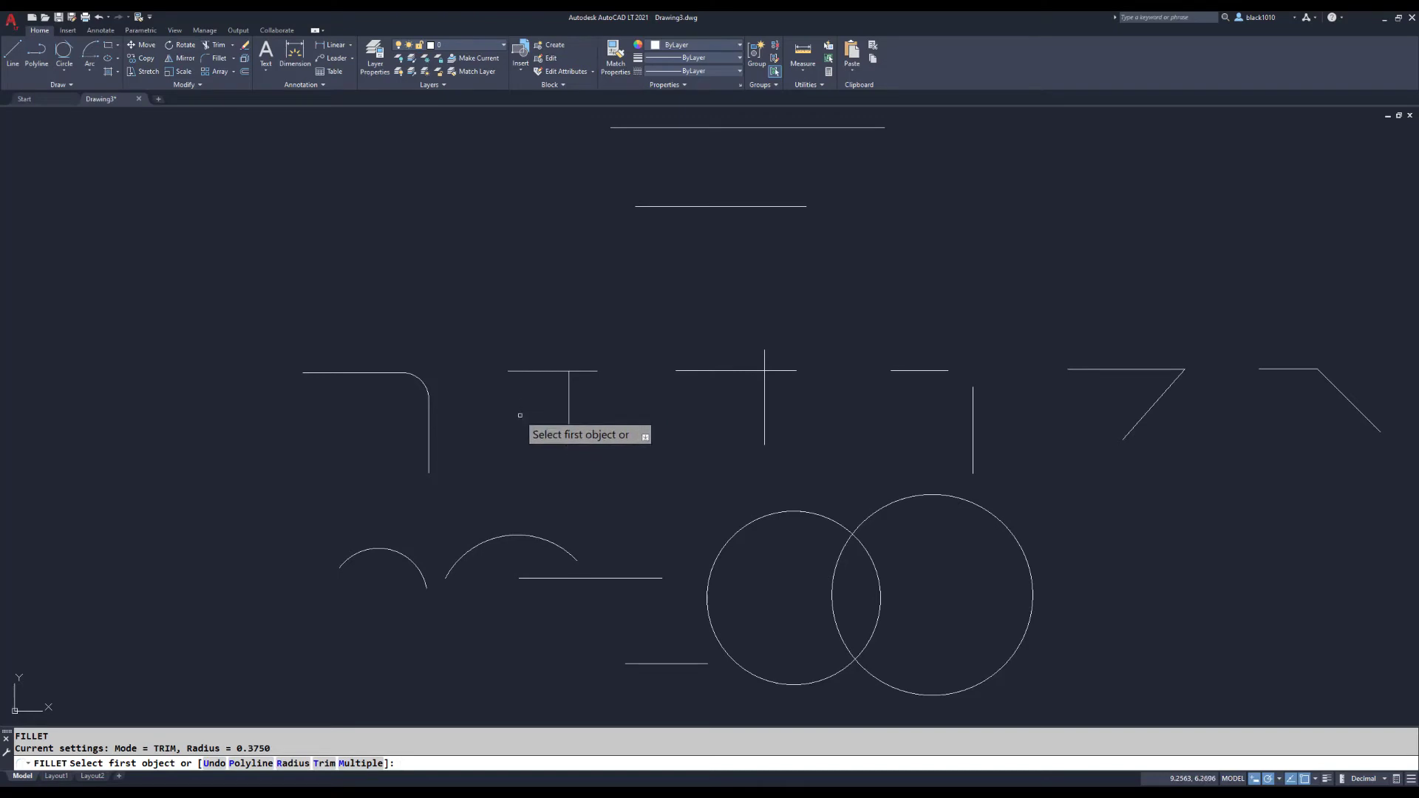
pyautogui.click(532, 370)
pyautogui.click(568, 401)
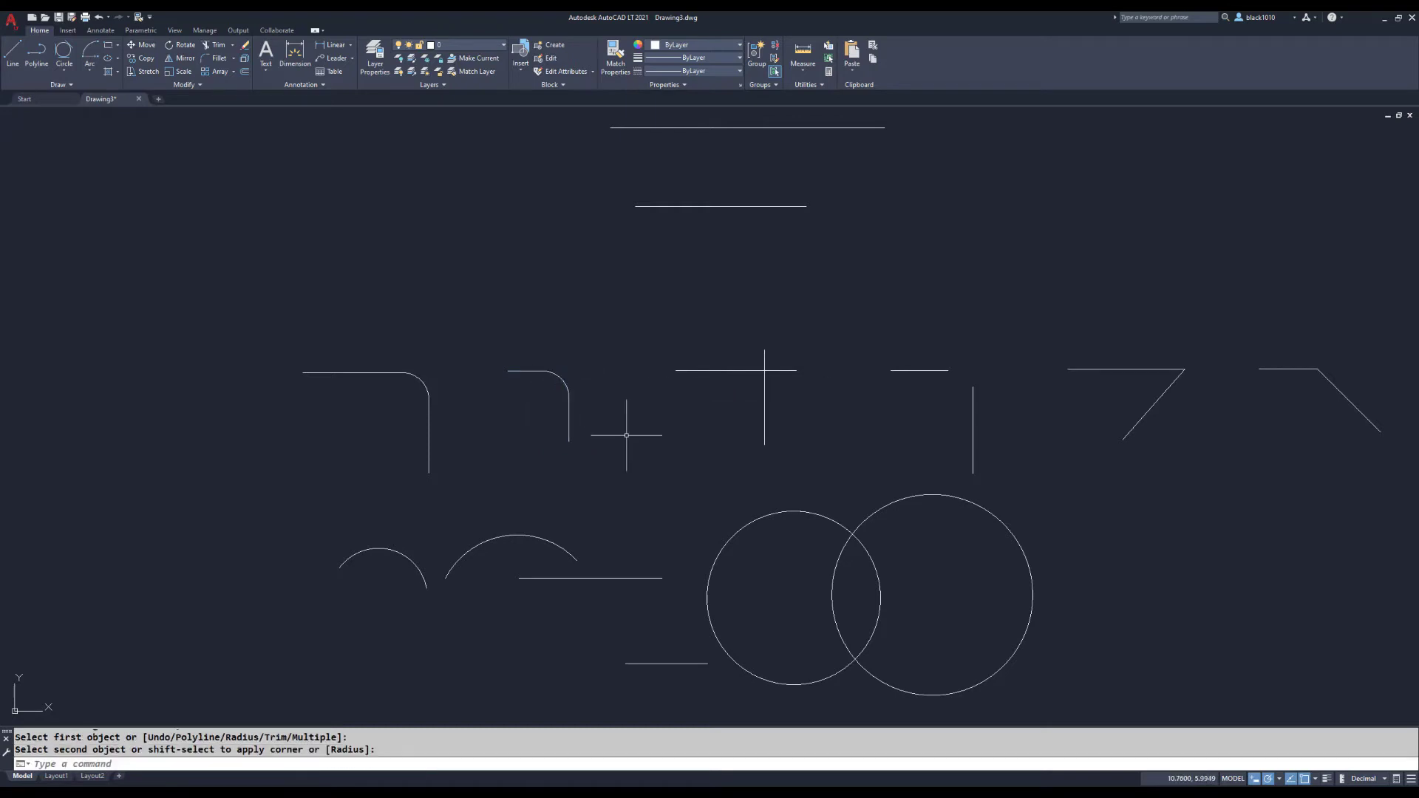
pyautogui.press('Return')
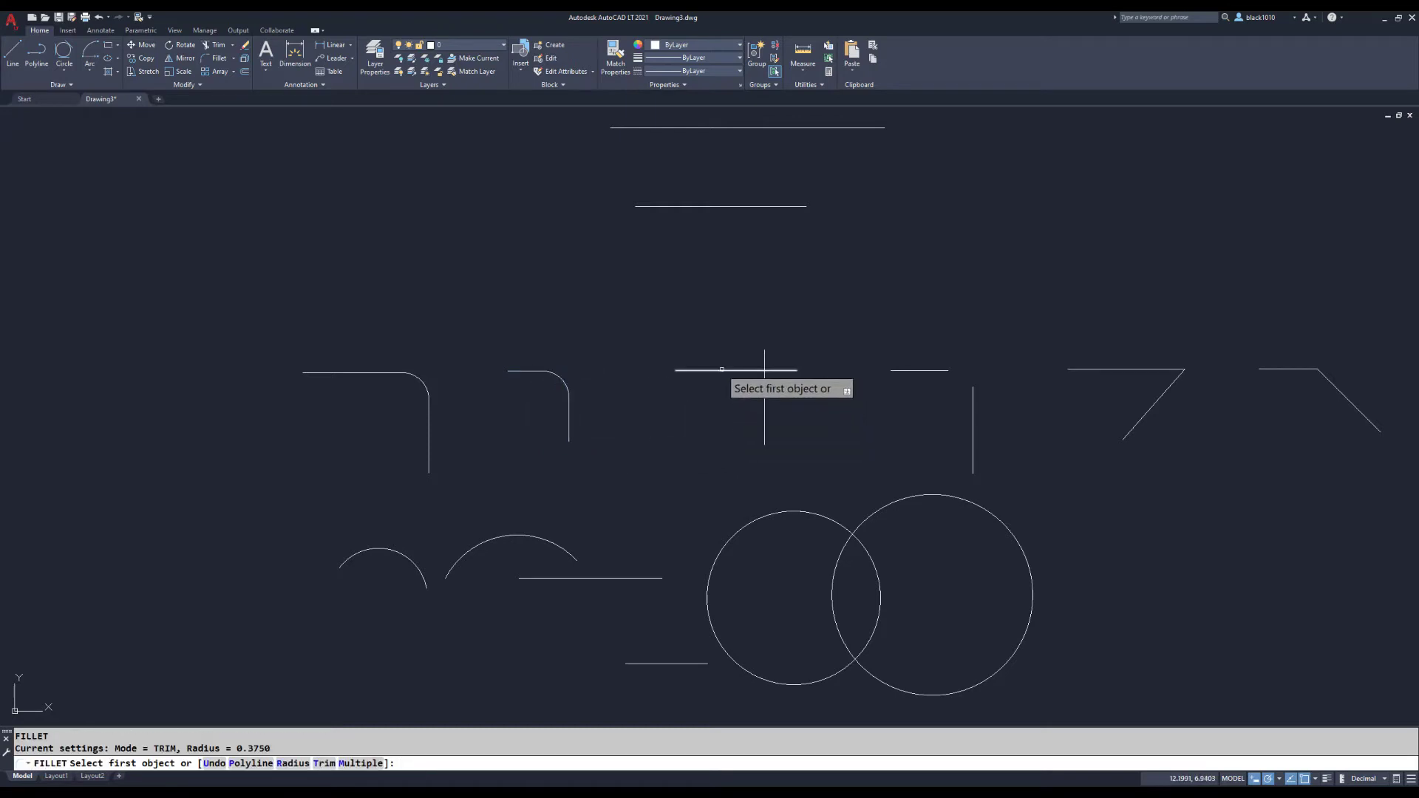
pyautogui.click(728, 370)
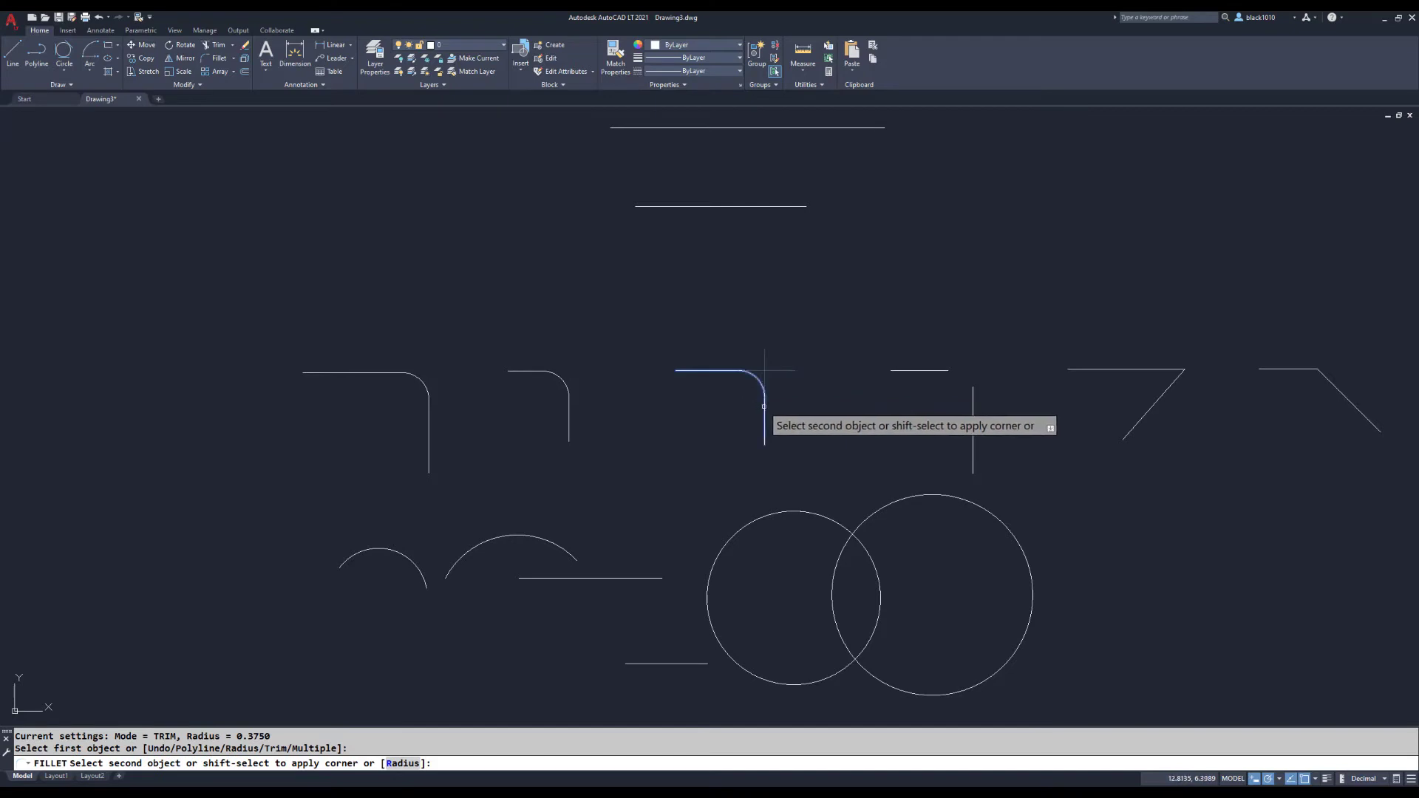
pyautogui.click(764, 404)
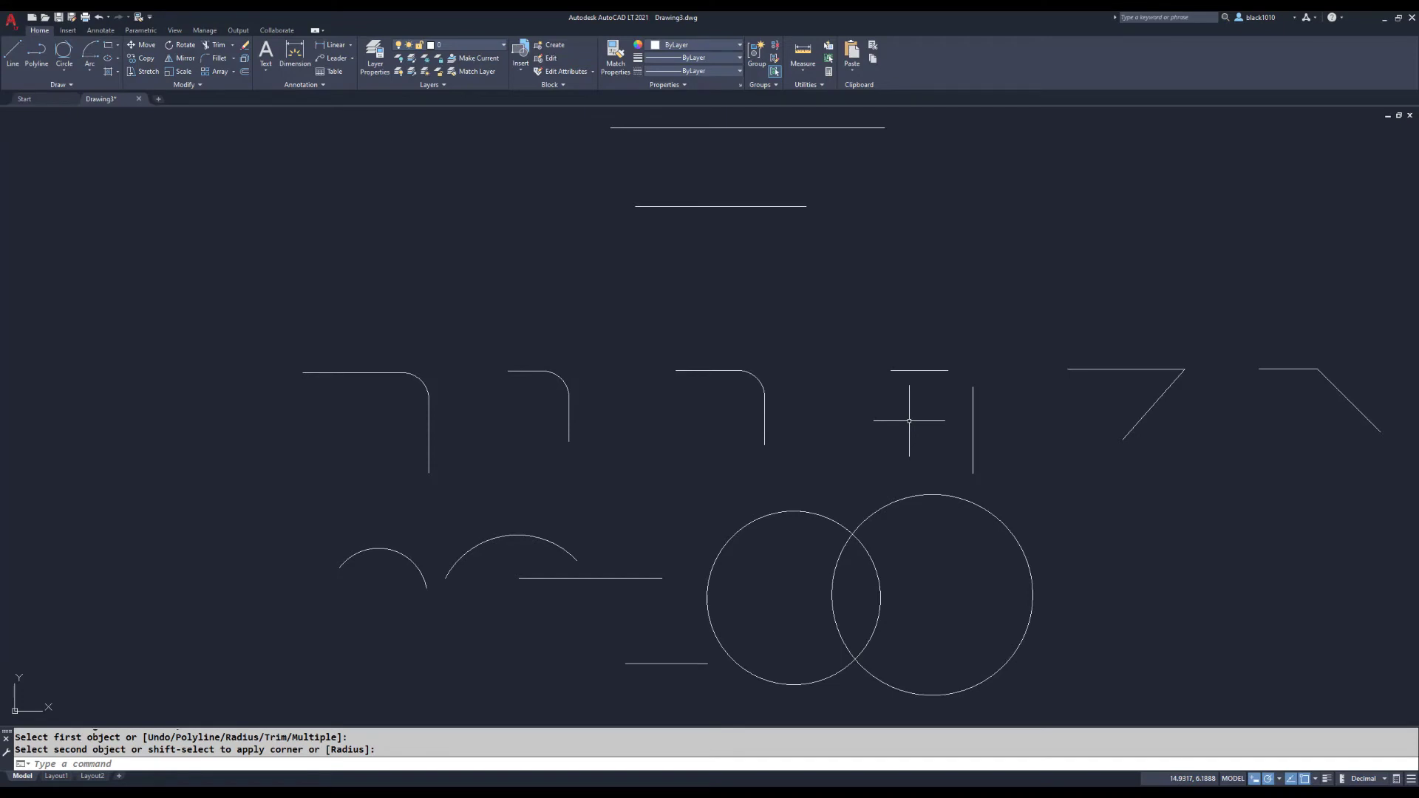
# Fillet the separated horizontal and vertical lines, and the acute-angled line pair, at radius 0.375
pyautogui.press('space')
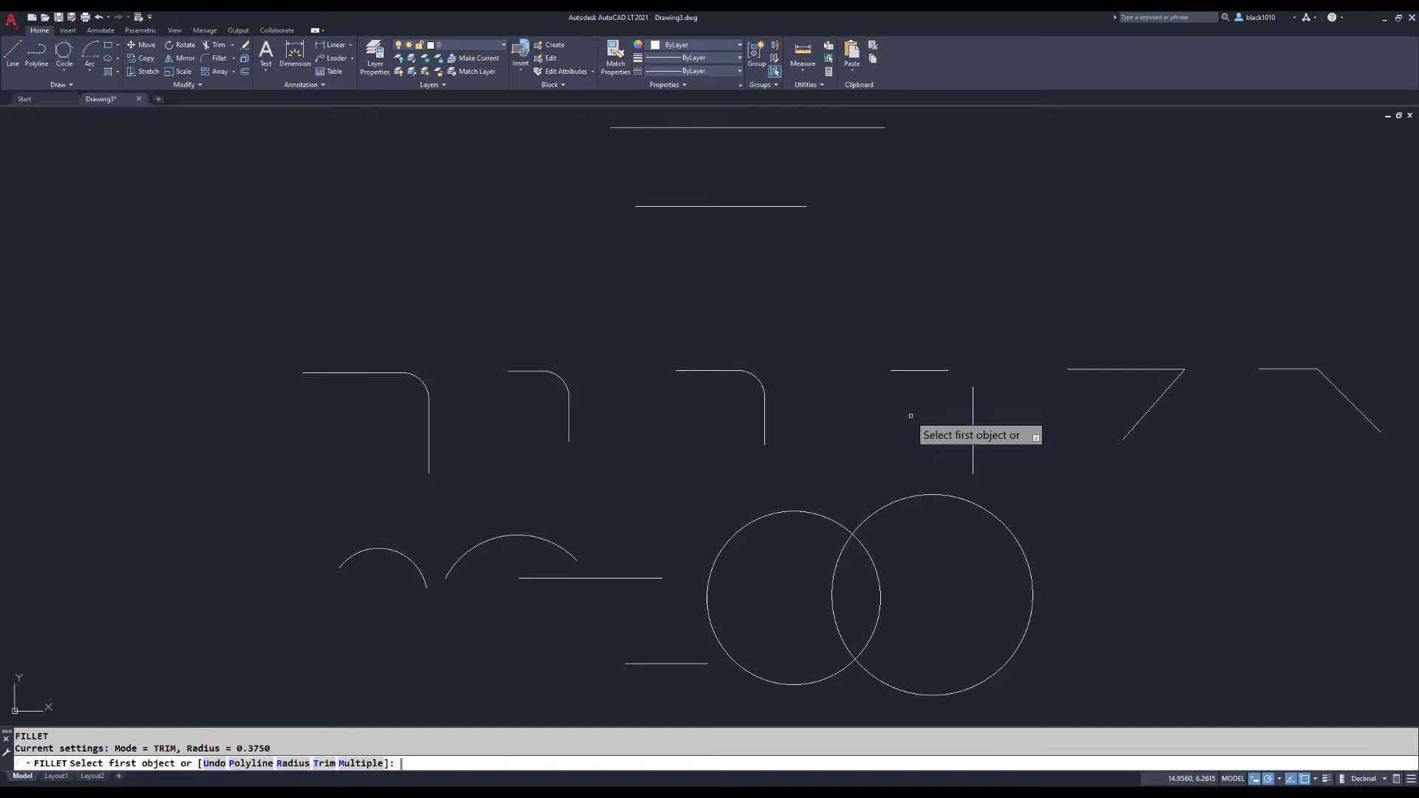
pyautogui.click(921, 370)
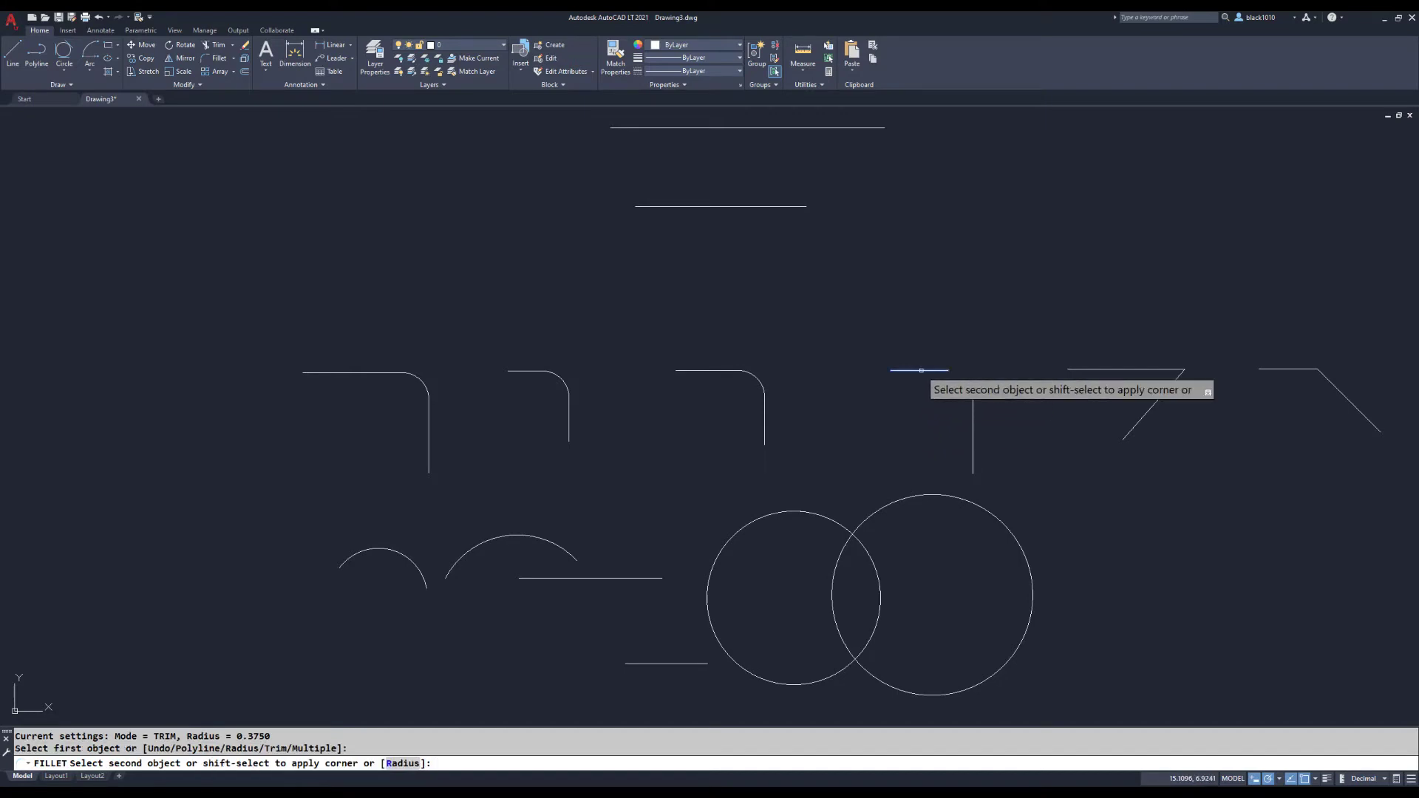
pyautogui.click(972, 414)
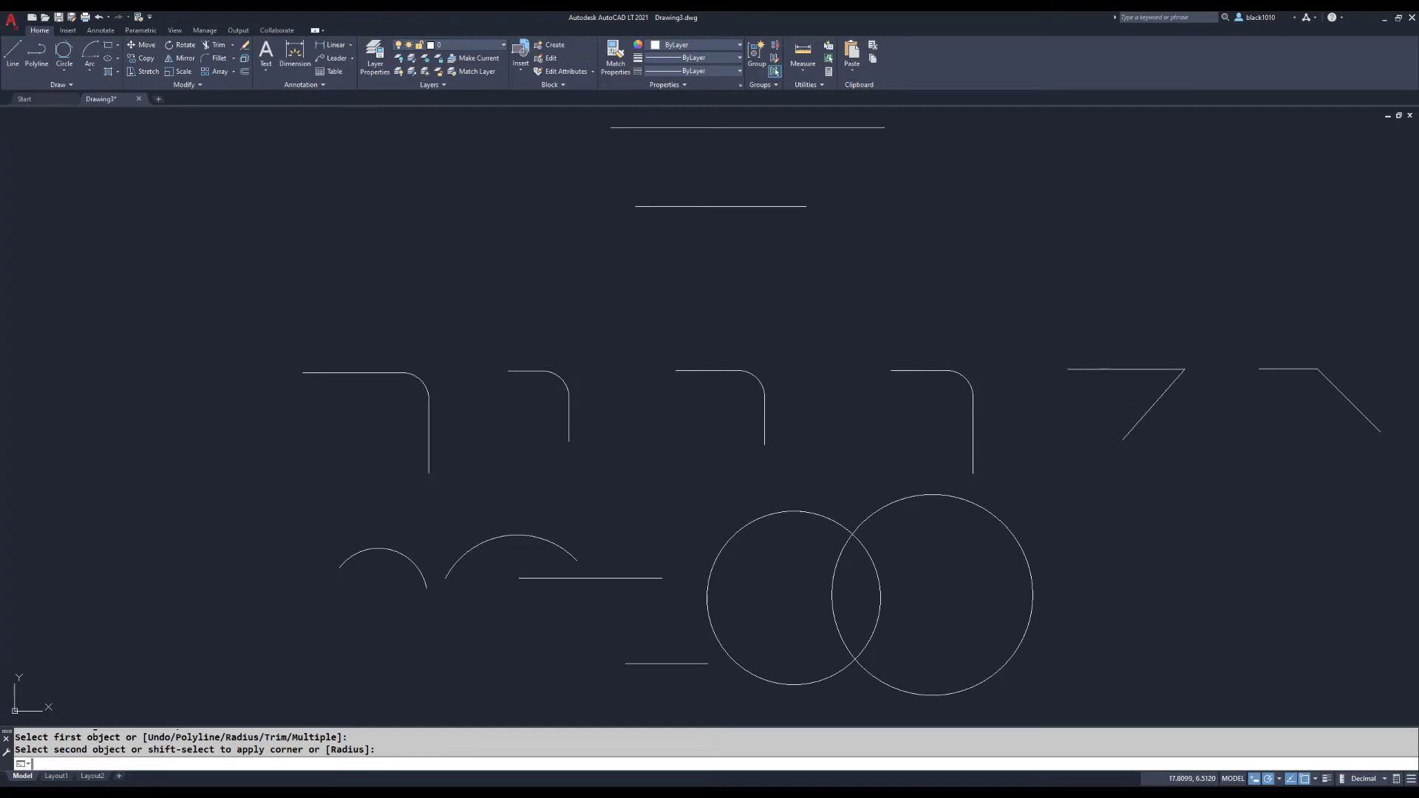
pyautogui.press('Return')
pyautogui.click(1116, 370)
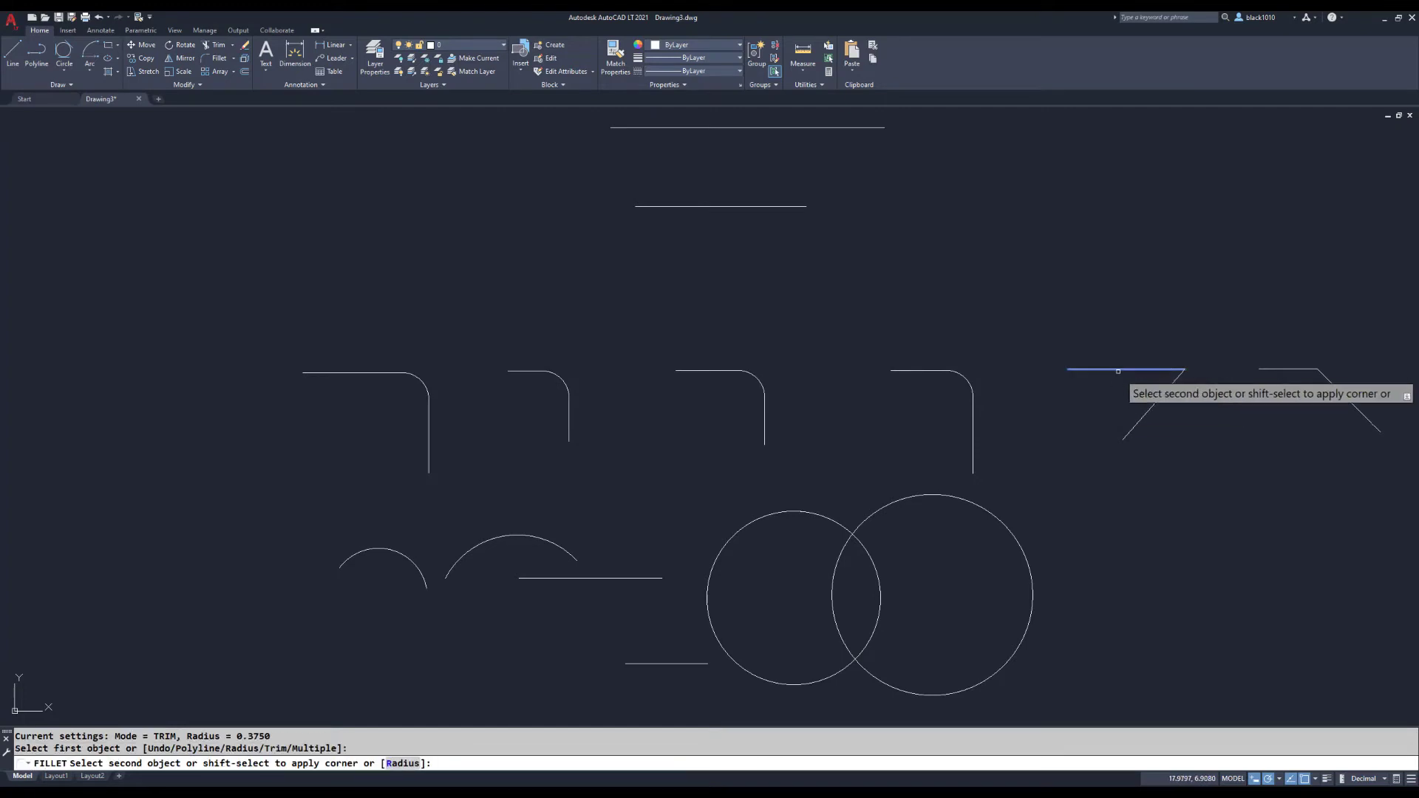
pyautogui.click(1139, 419)
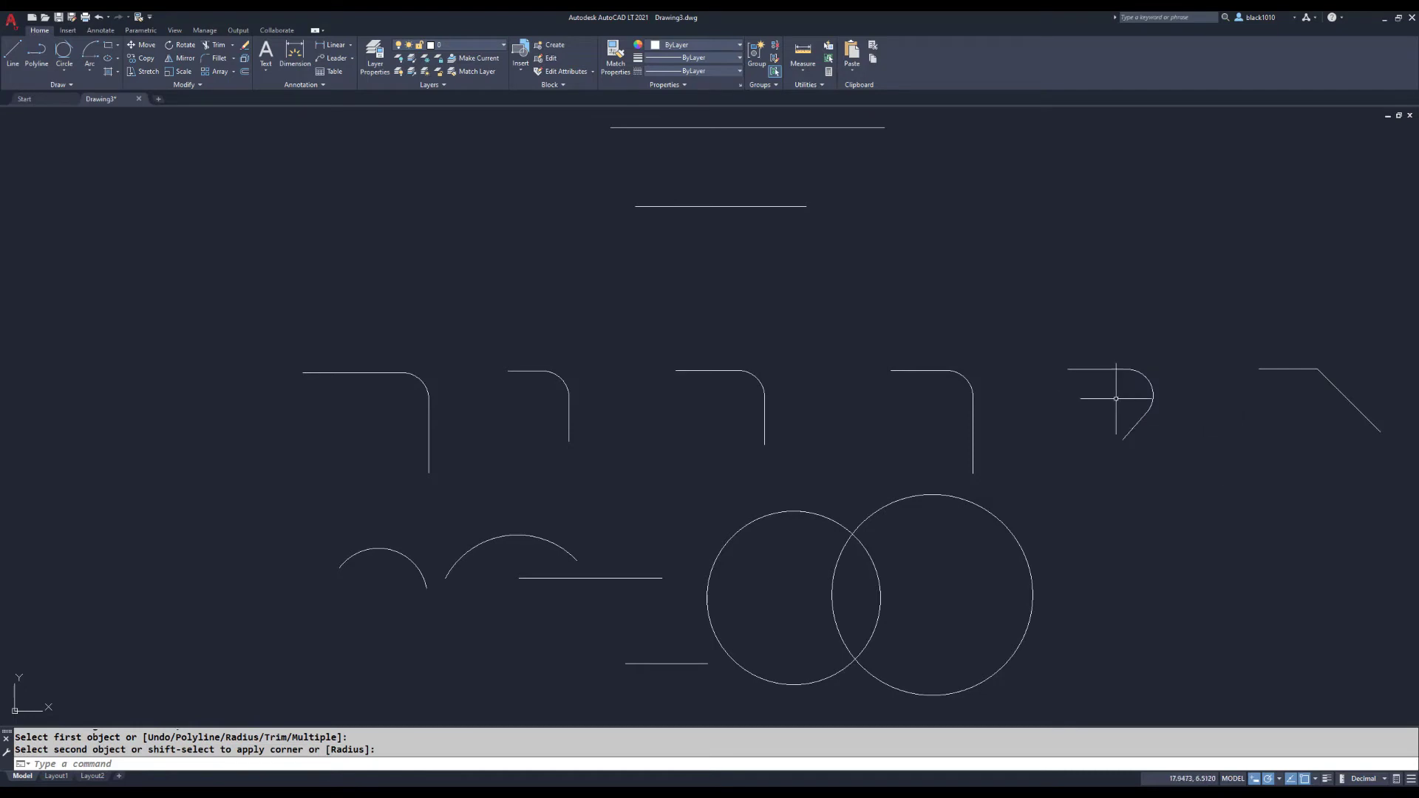
# Fillet the obtuse-angled line pair and join the two neighbouring arcs with a fillet, both at radius 0.375
pyautogui.press('Return')
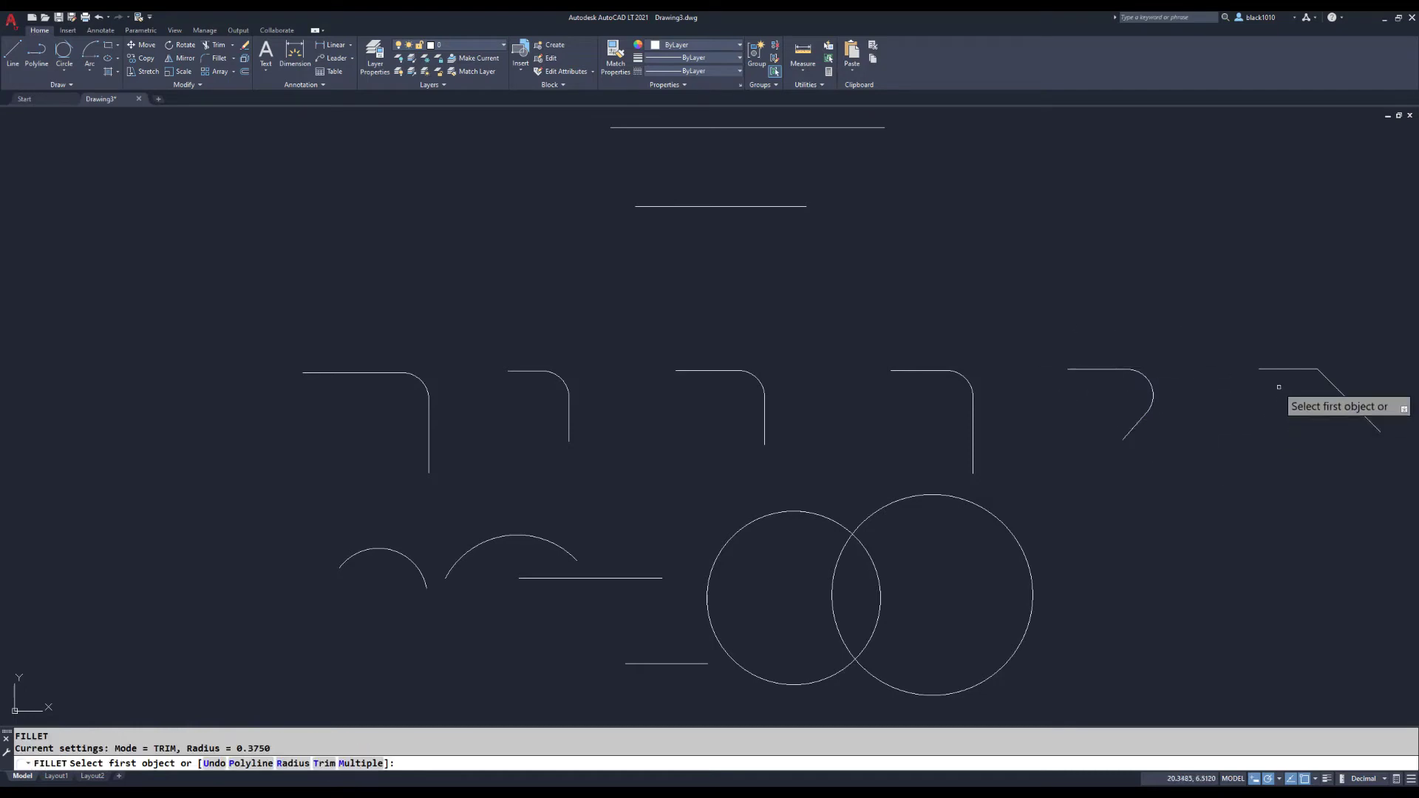
pyautogui.click(1282, 368)
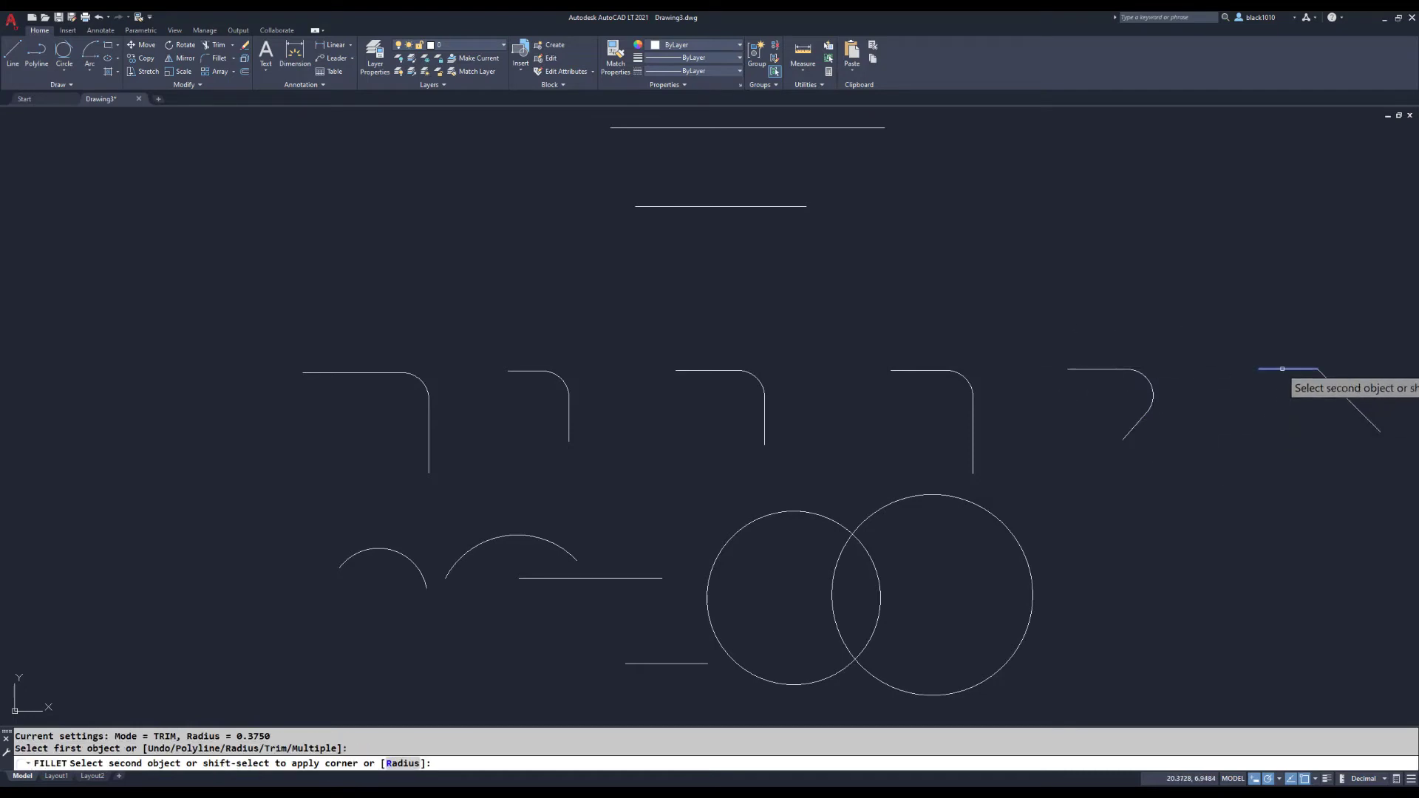
pyautogui.click(1346, 398)
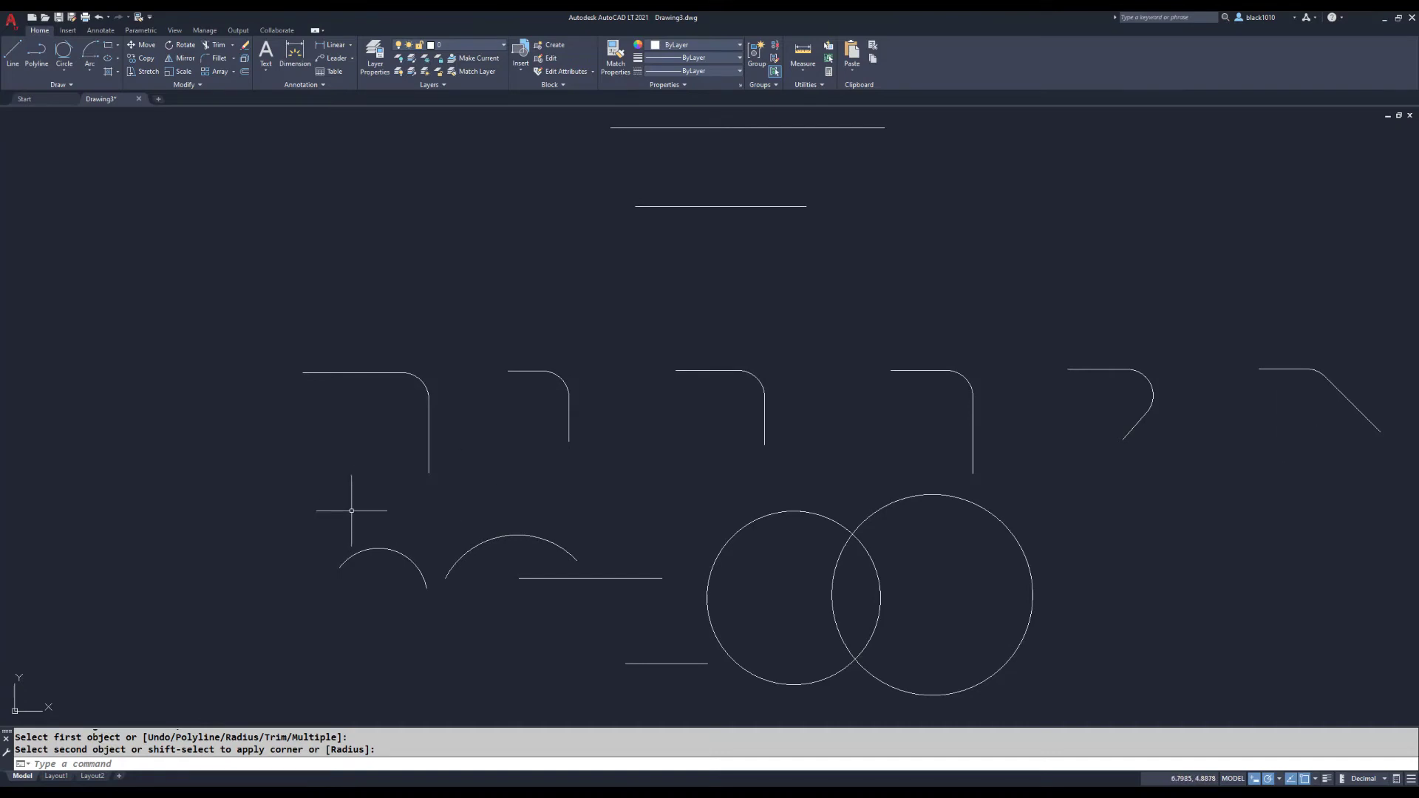
pyautogui.press('Return')
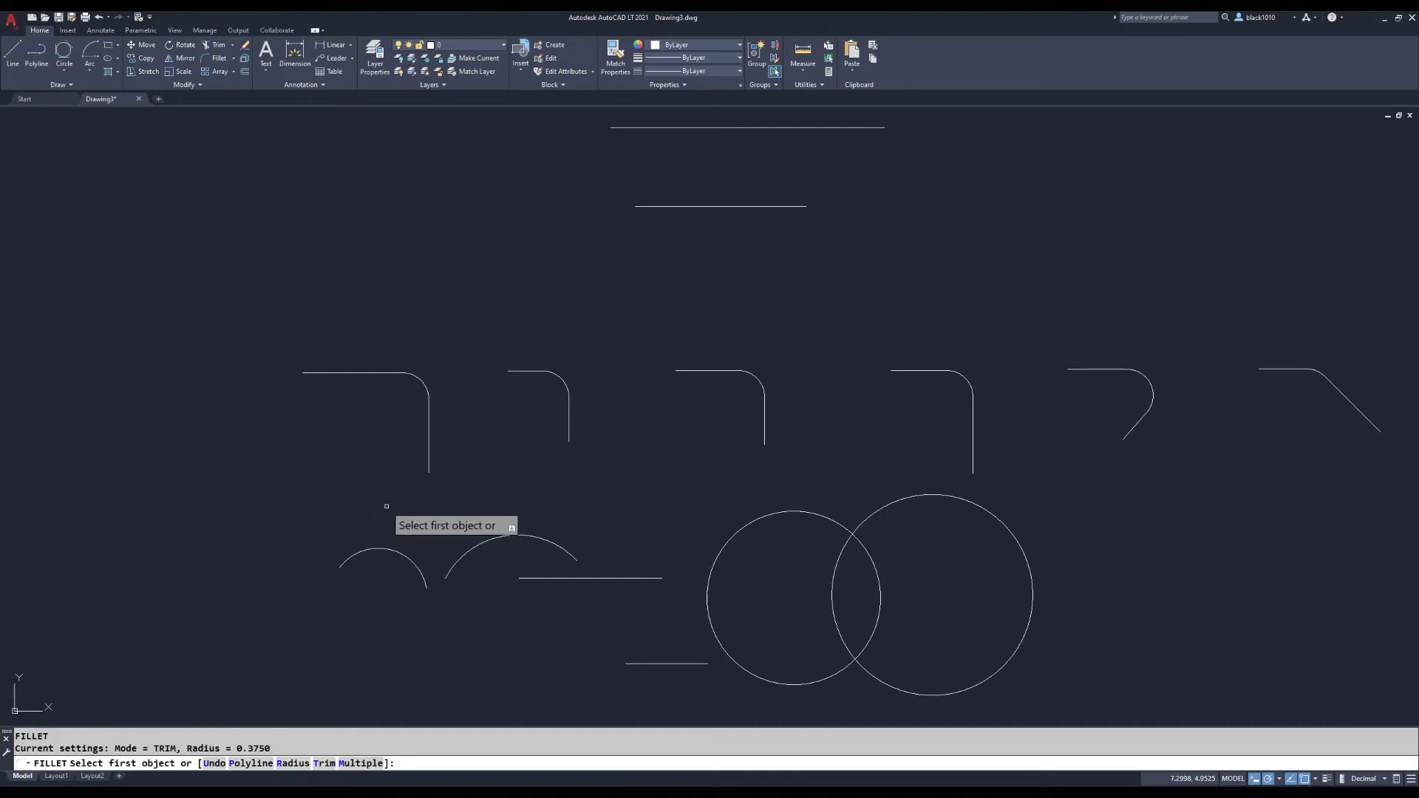
pyautogui.click(397, 551)
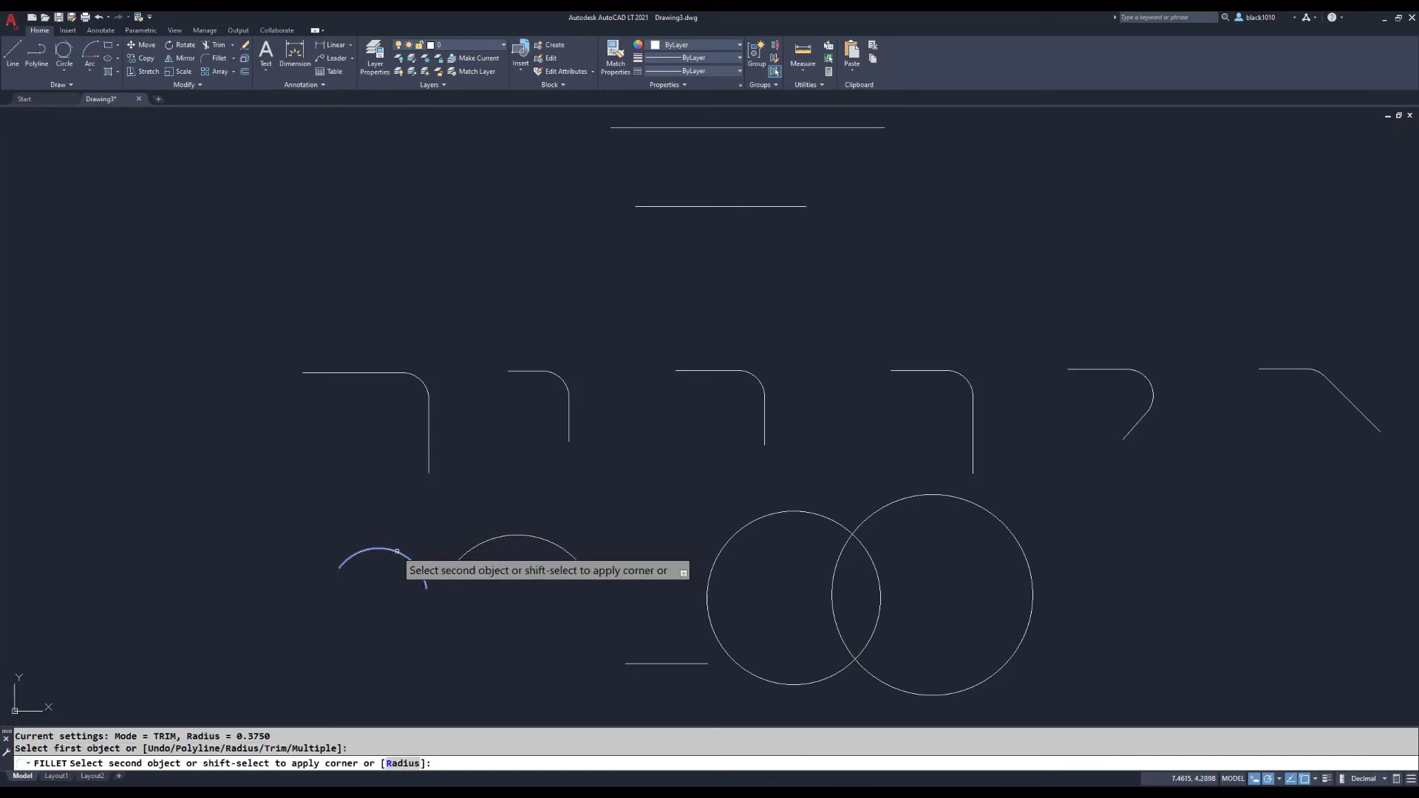
pyautogui.click(474, 548)
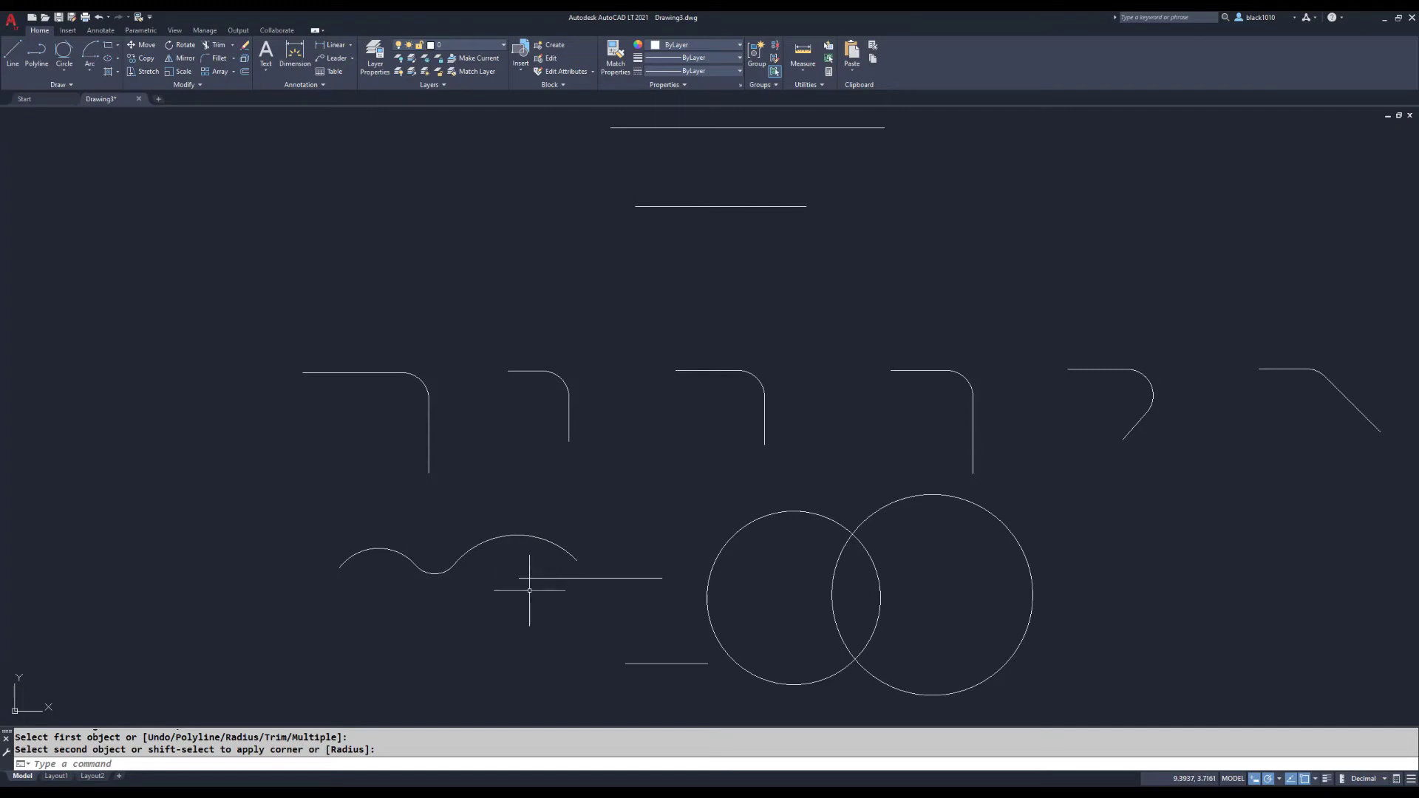
pyautogui.press('Return')
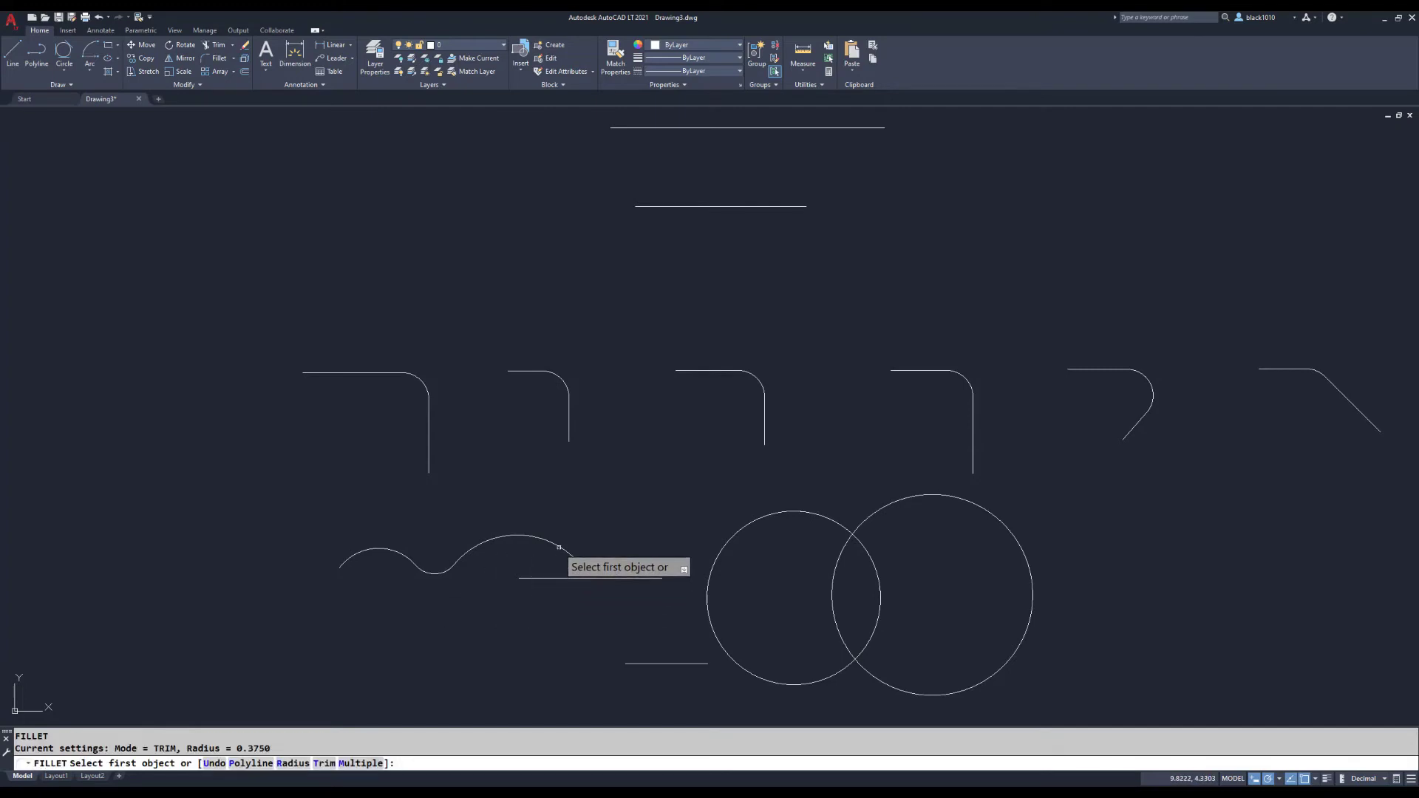
pyautogui.click(561, 546)
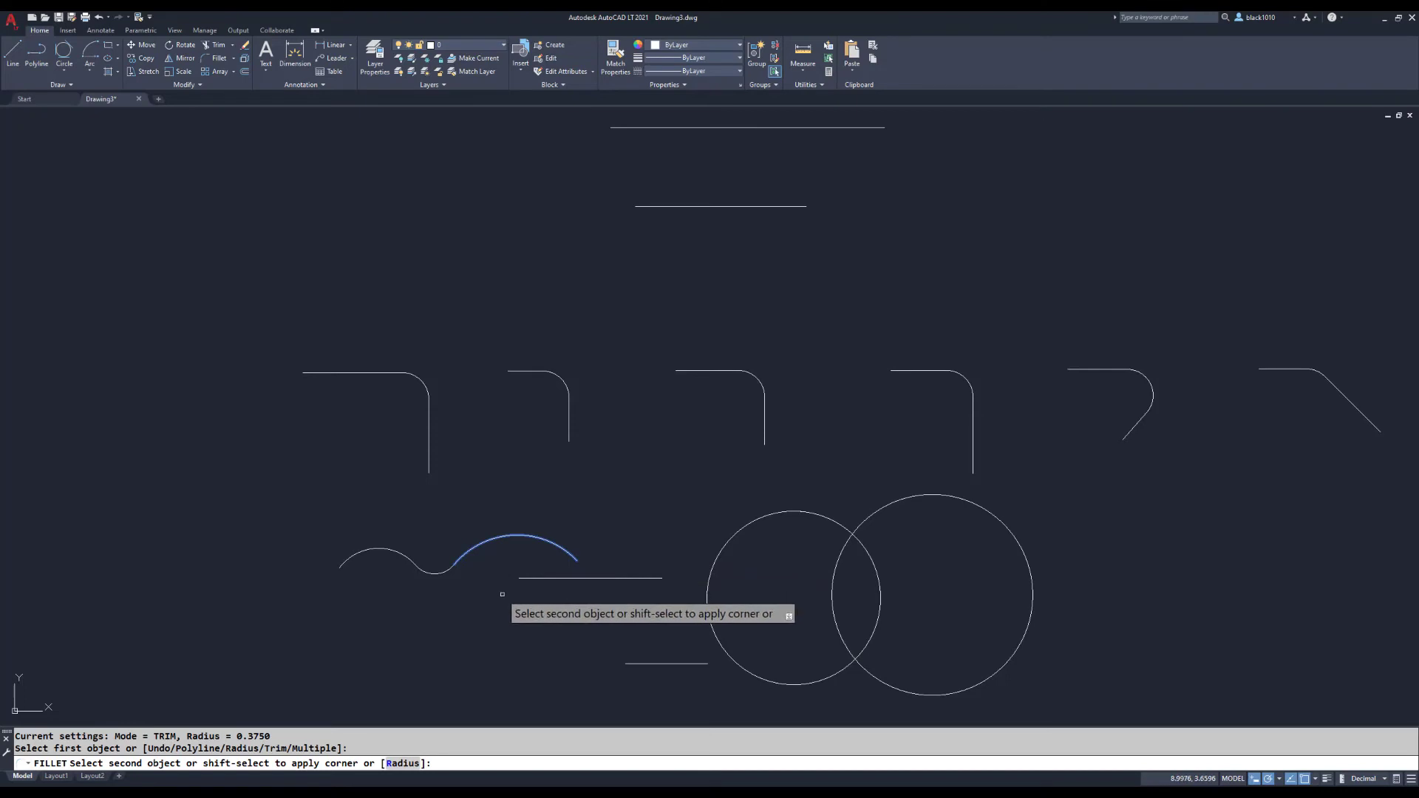
pyautogui.press('Escape')
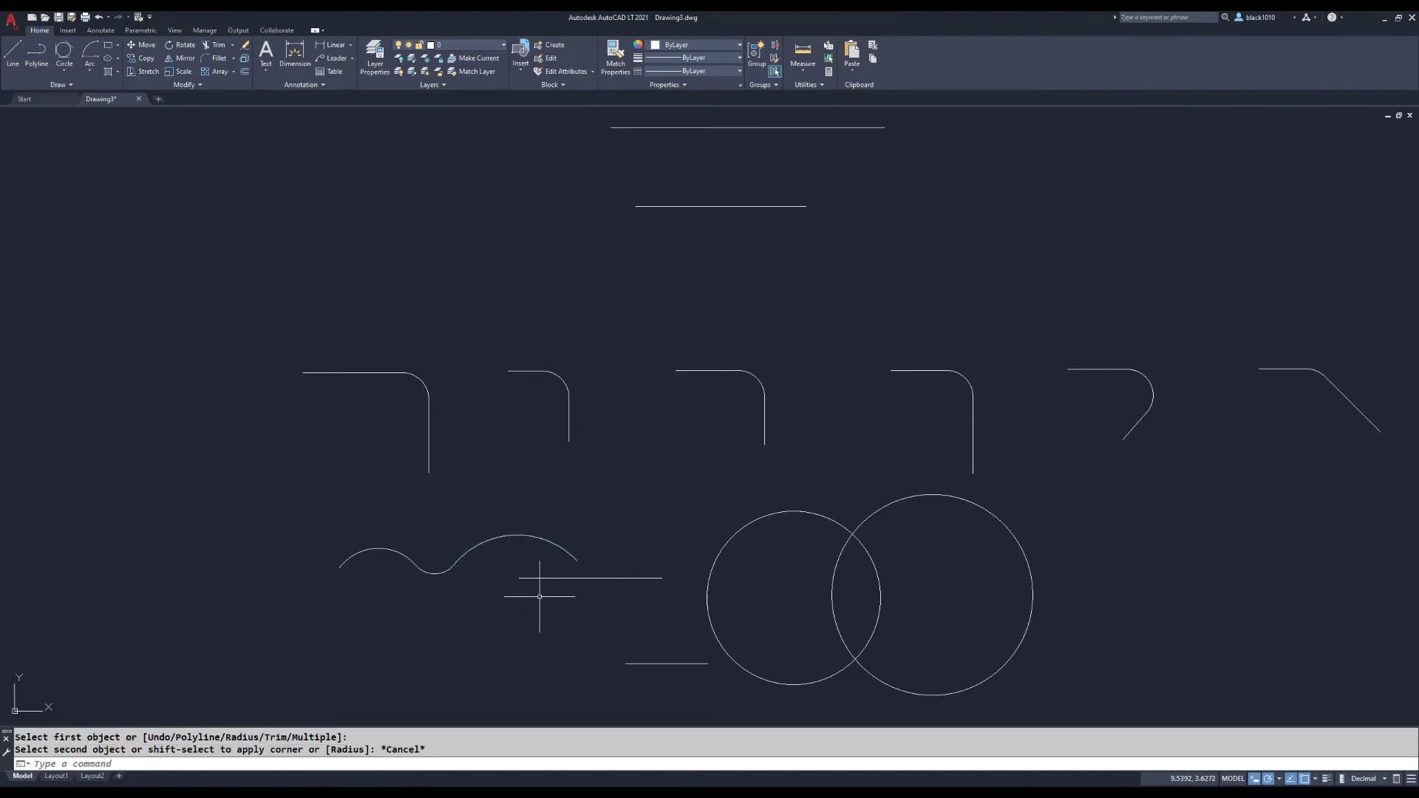
# Move the horizontal line beneath the larger arc a short distance straight to the left
pyautogui.write('m')
pyautogui.press('Return')
pyautogui.click(580, 578)
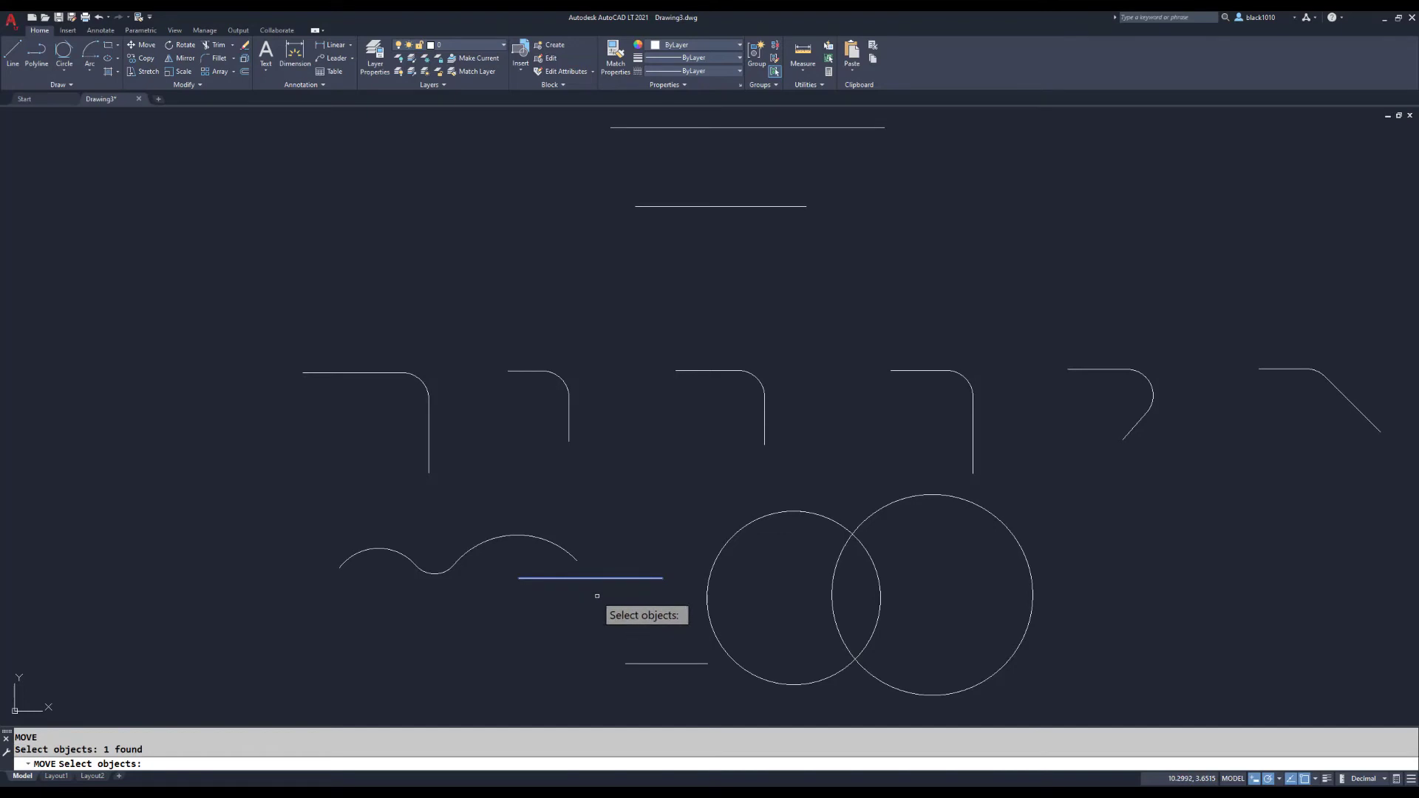
pyautogui.press('Return')
pyautogui.click(632, 600)
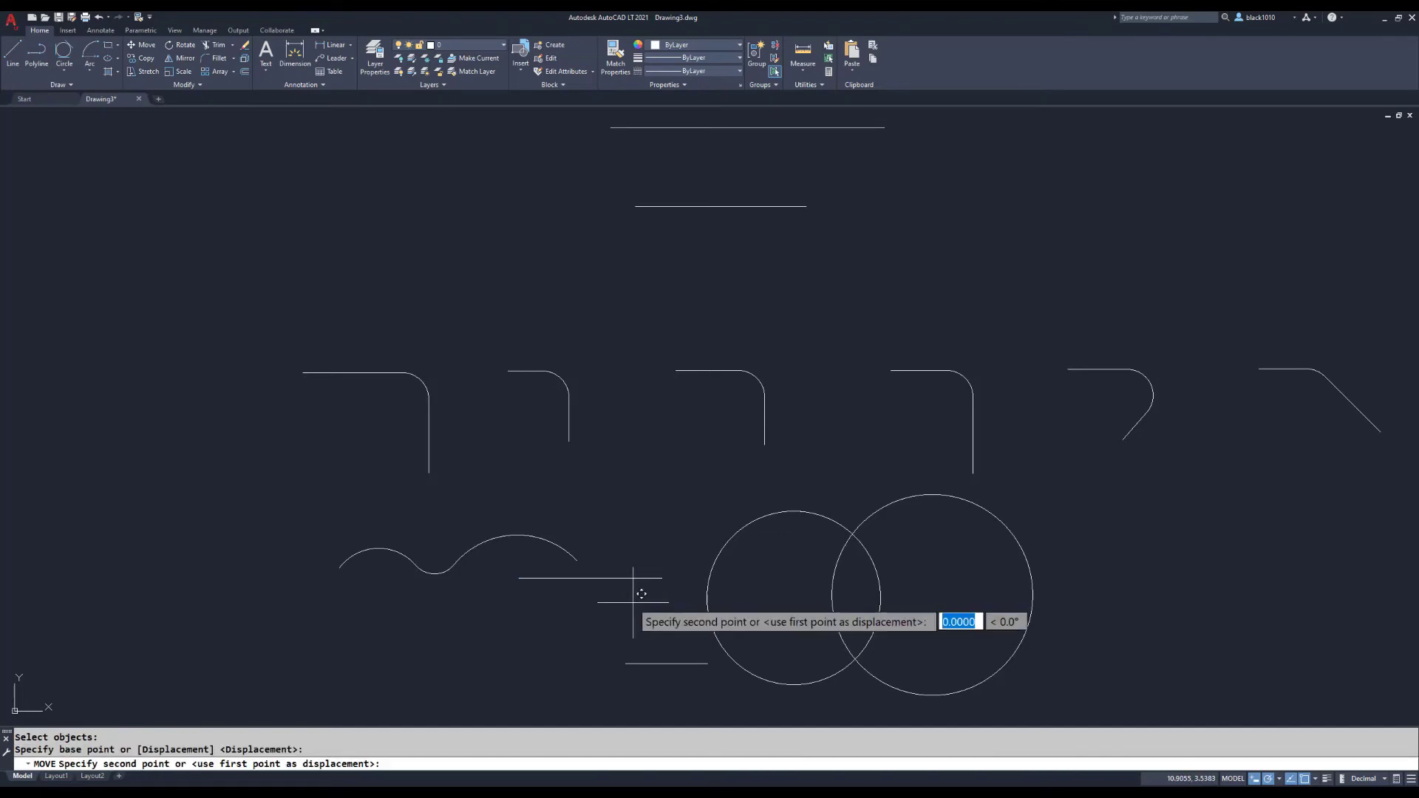
pyautogui.click(596, 600)
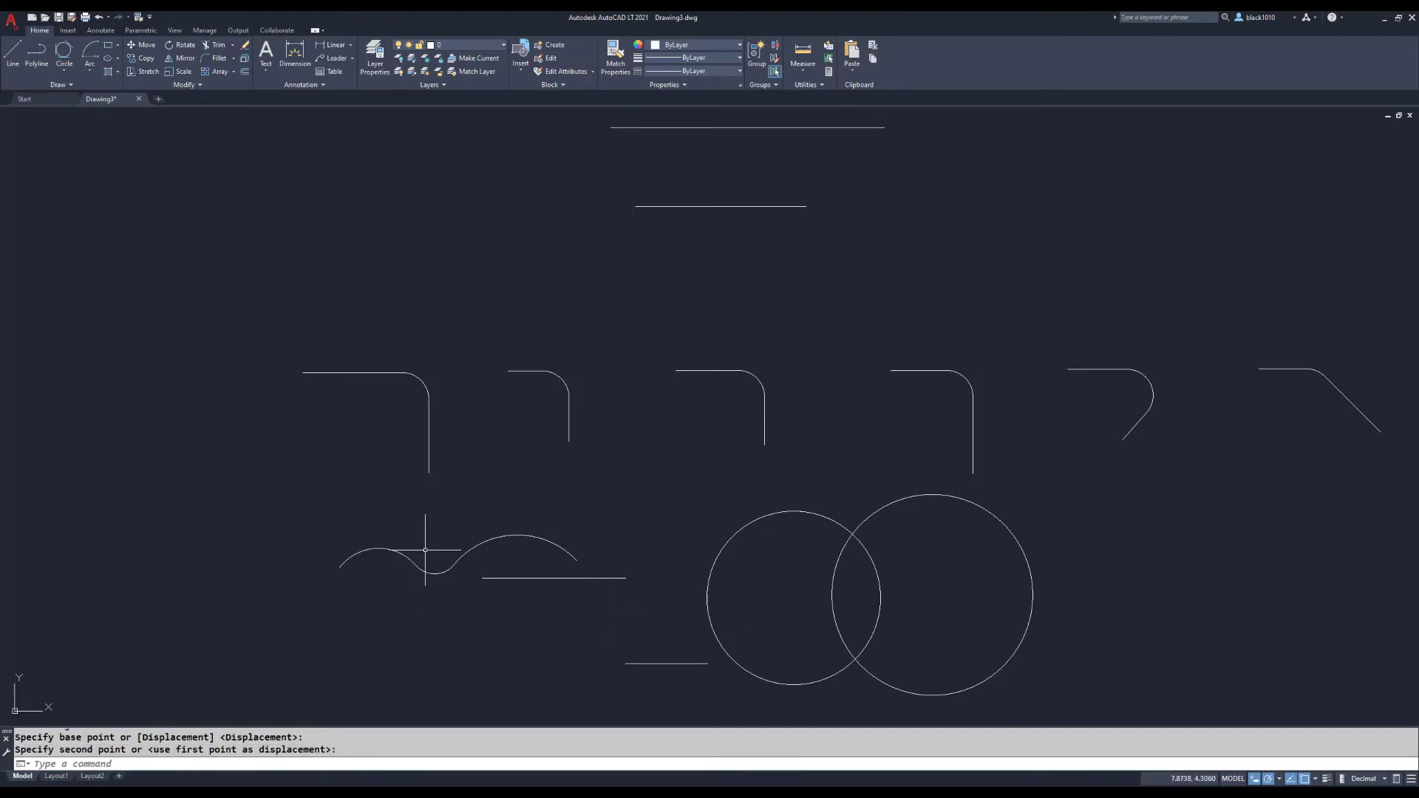
pyautogui.write('f')
pyautogui.press('Return')
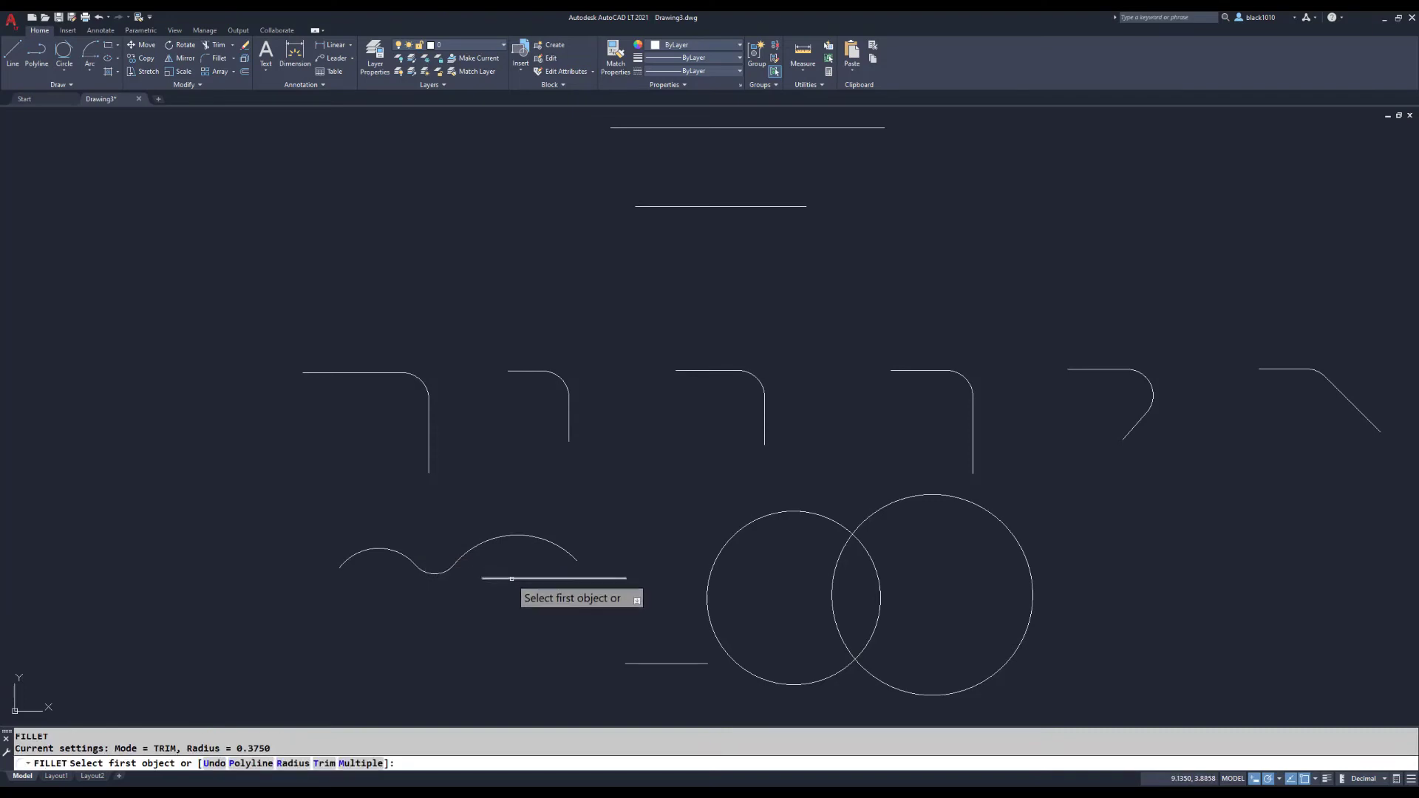
pyautogui.click(512, 578)
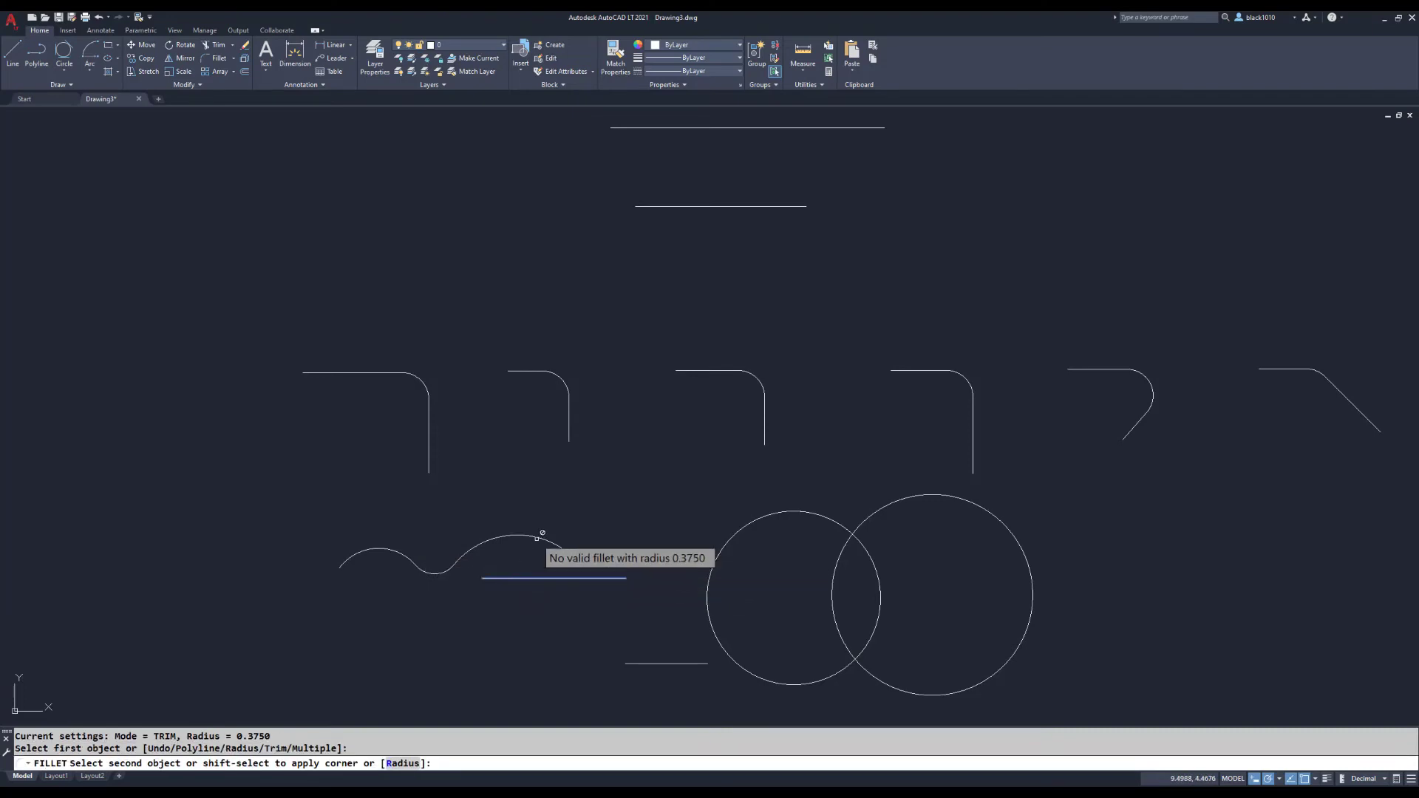
pyautogui.press('Escape')
# Move the horizontal line beneath the larger arc about 0.44 units away from it at a 300° angle
pyautogui.write('m')
pyautogui.press('Return')
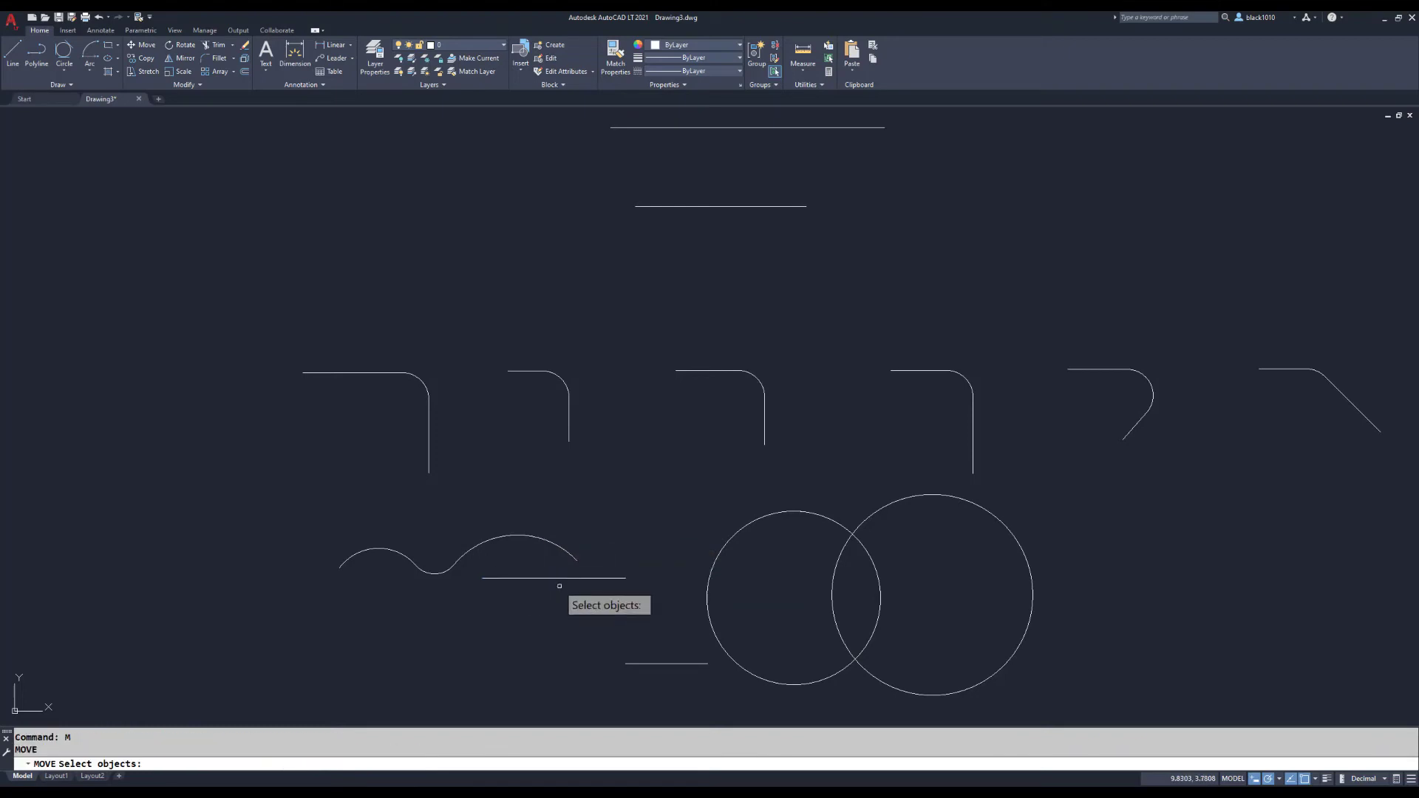
pyautogui.click(563, 581)
pyautogui.press('Return')
pyautogui.click(566, 598)
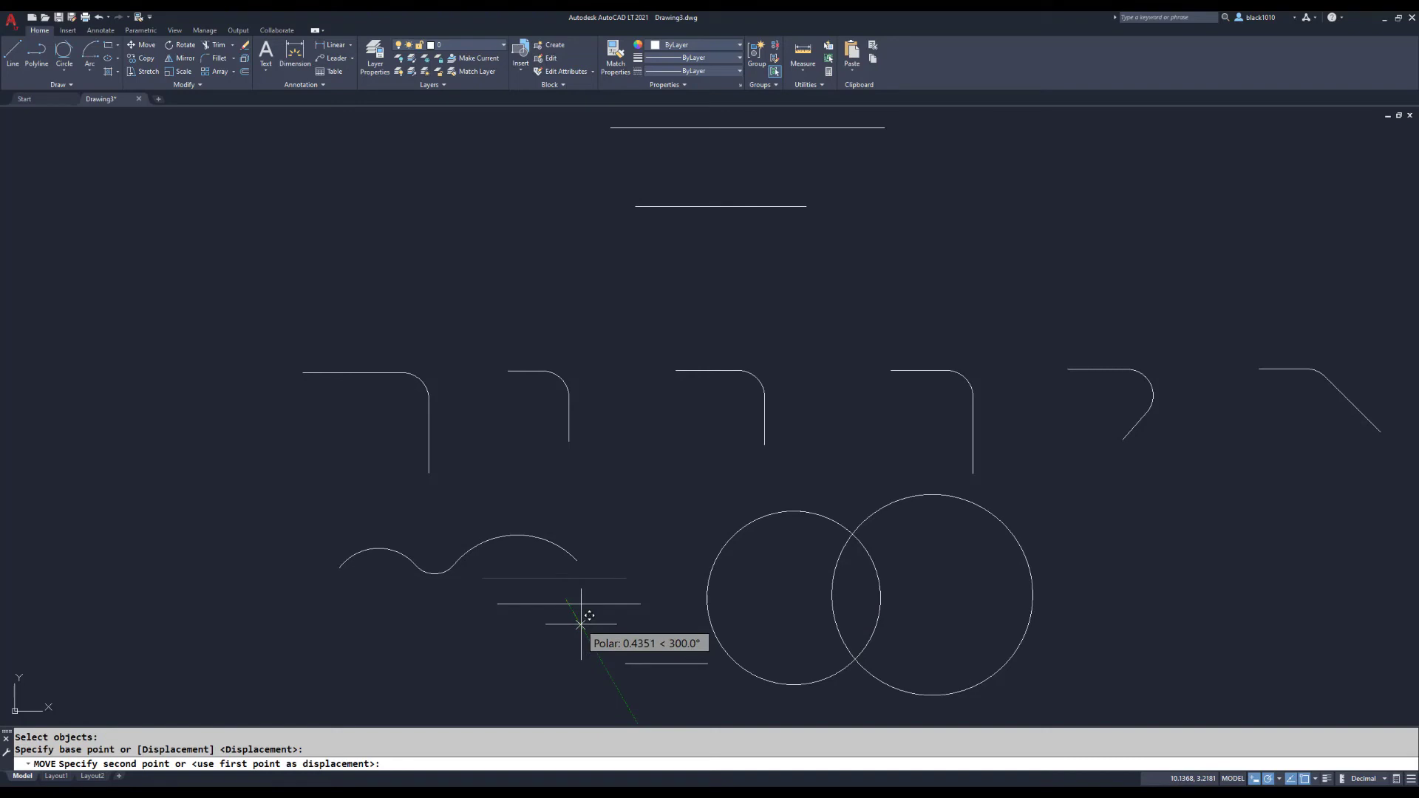
pyautogui.click(580, 624)
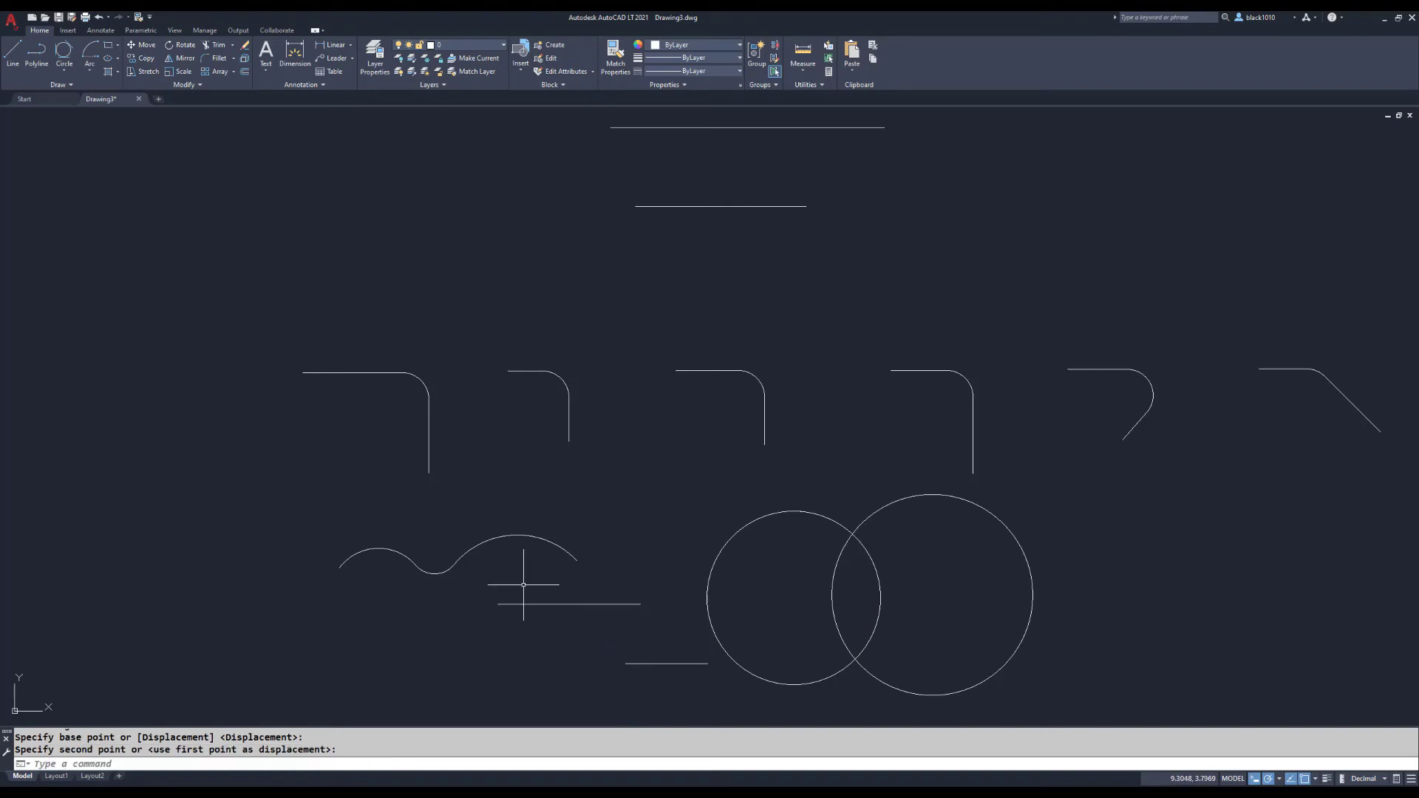
# Fillet the larger arc's right end to the horizontal line below at radius 0.375, keeping the line's left part
pyautogui.write('f')
pyautogui.press('Return')
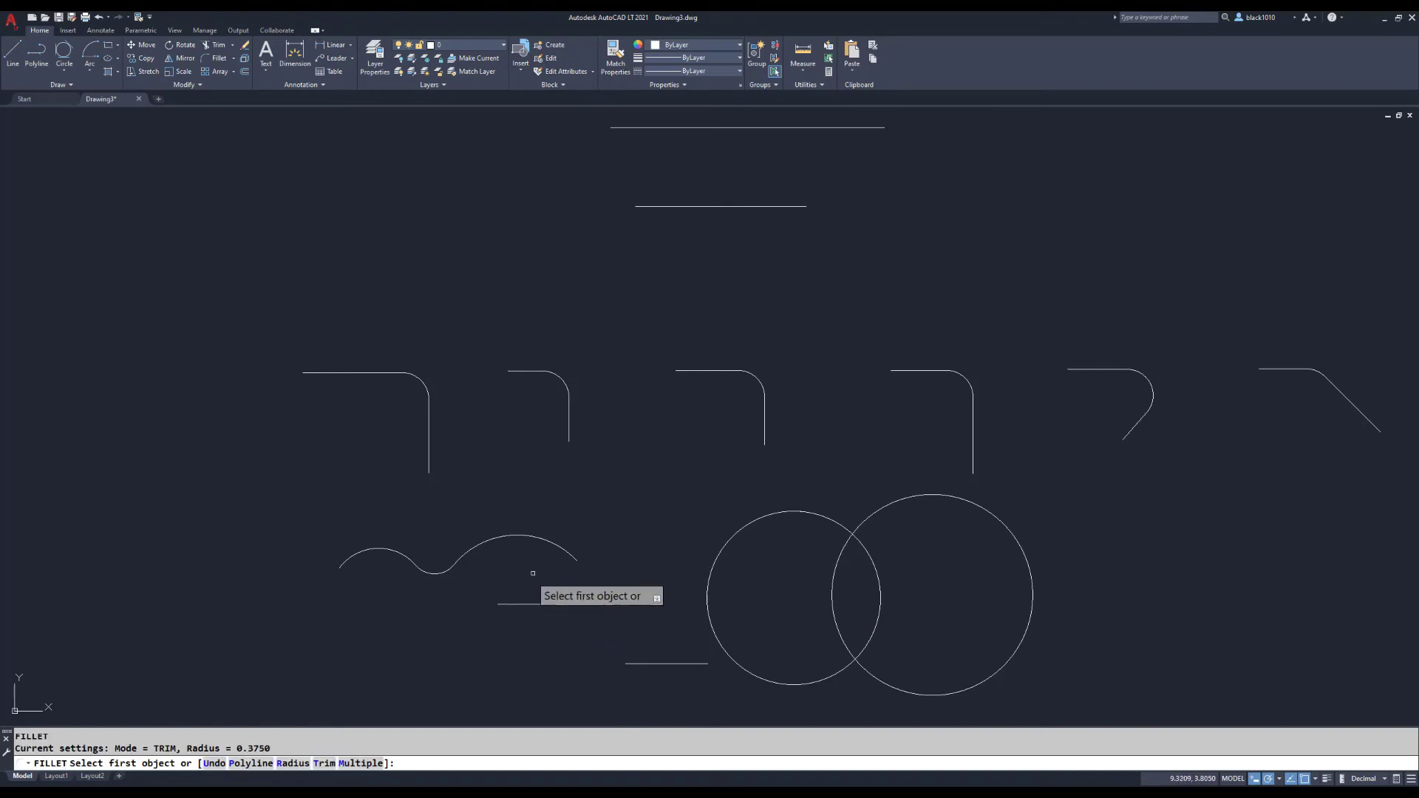
pyautogui.click(565, 551)
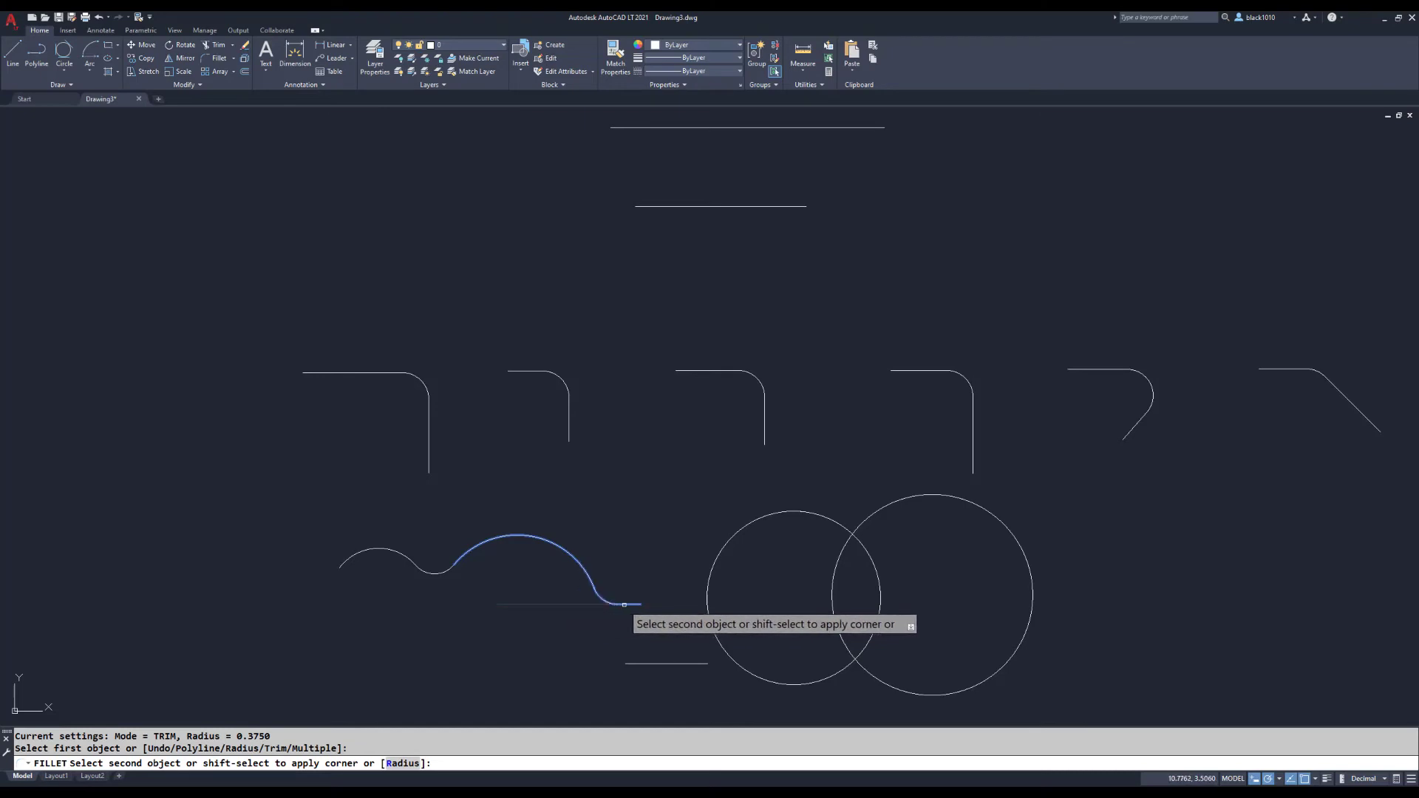
pyautogui.click(553, 605)
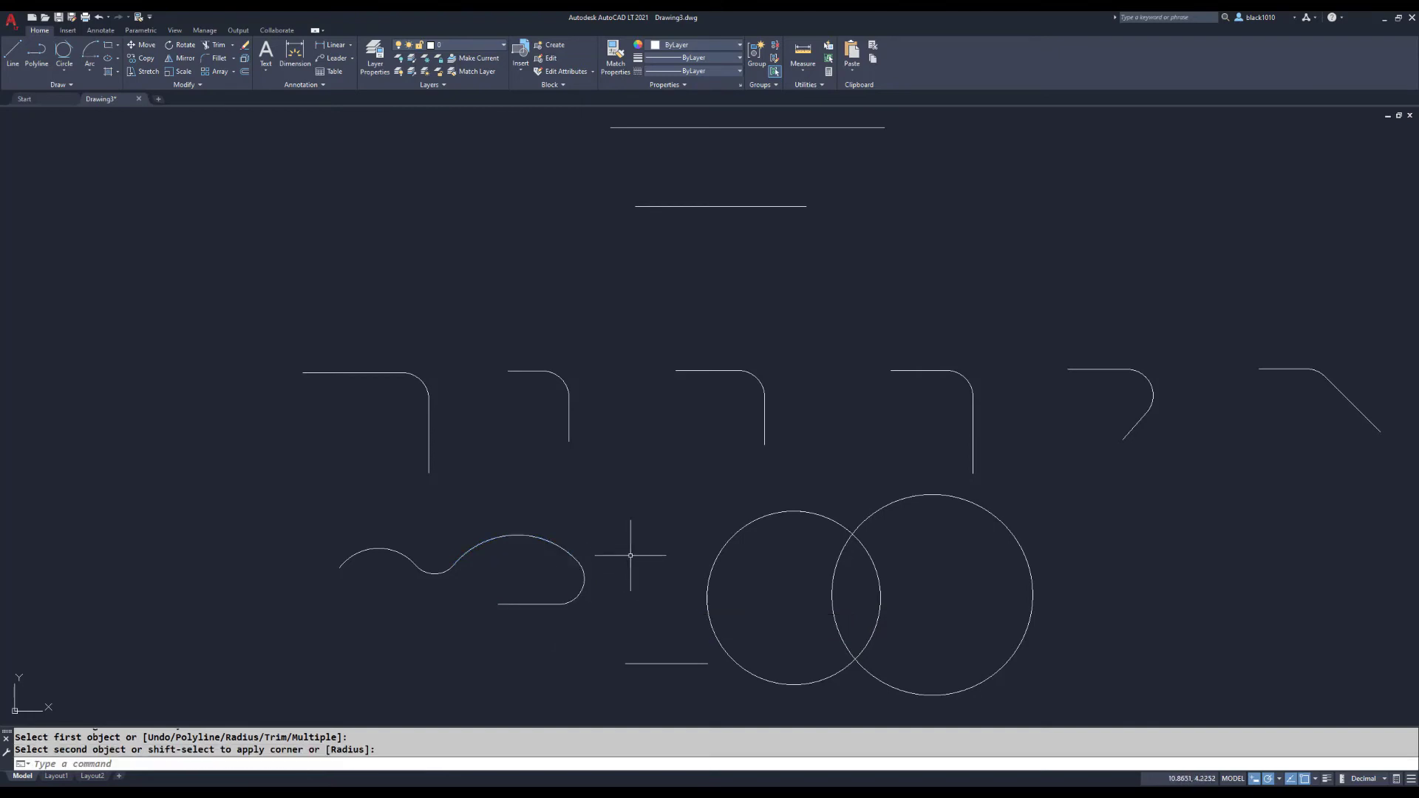
# Fillet the two circles at radius 0.375 above their upper intersection and on its right side, inside the larger circle
pyautogui.press('Return')
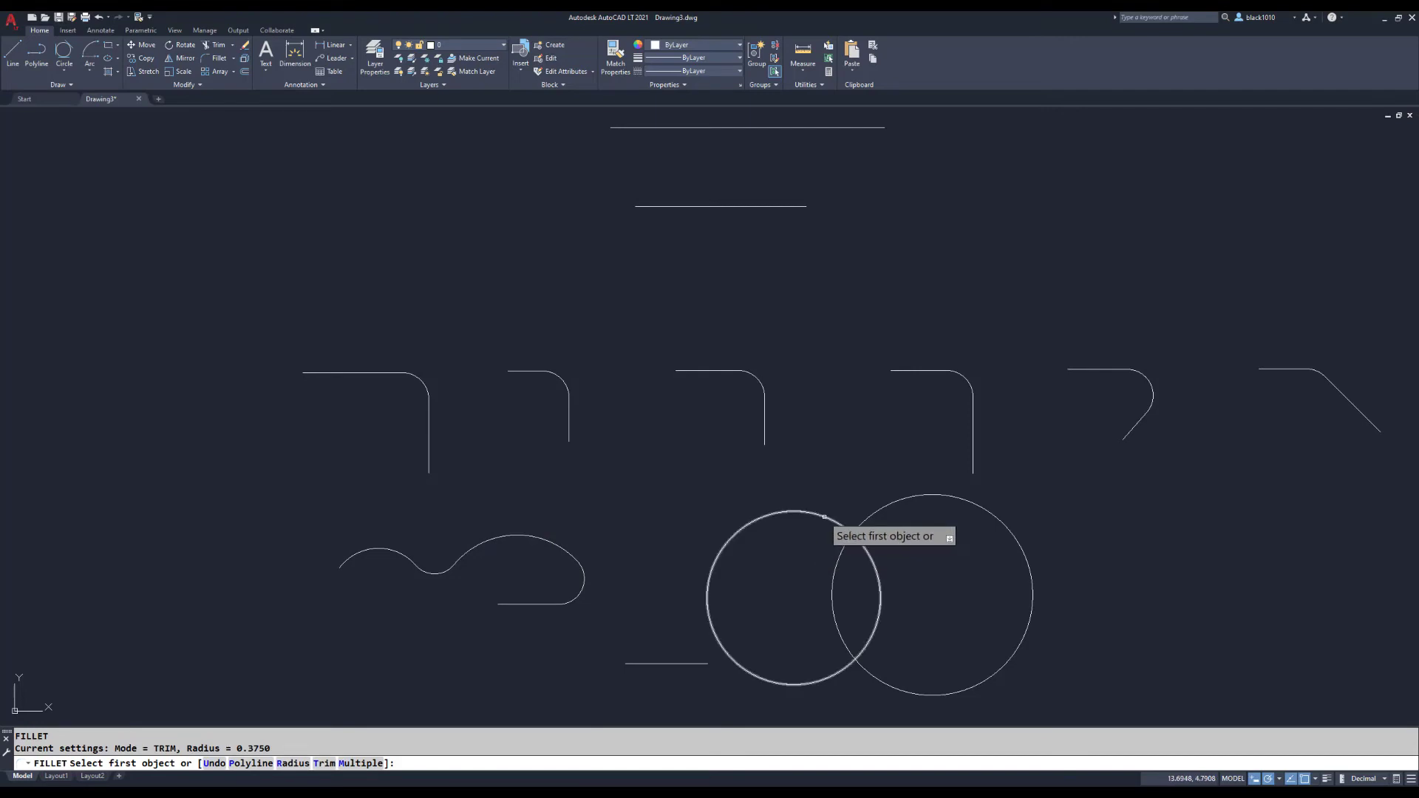
pyautogui.click(824, 517)
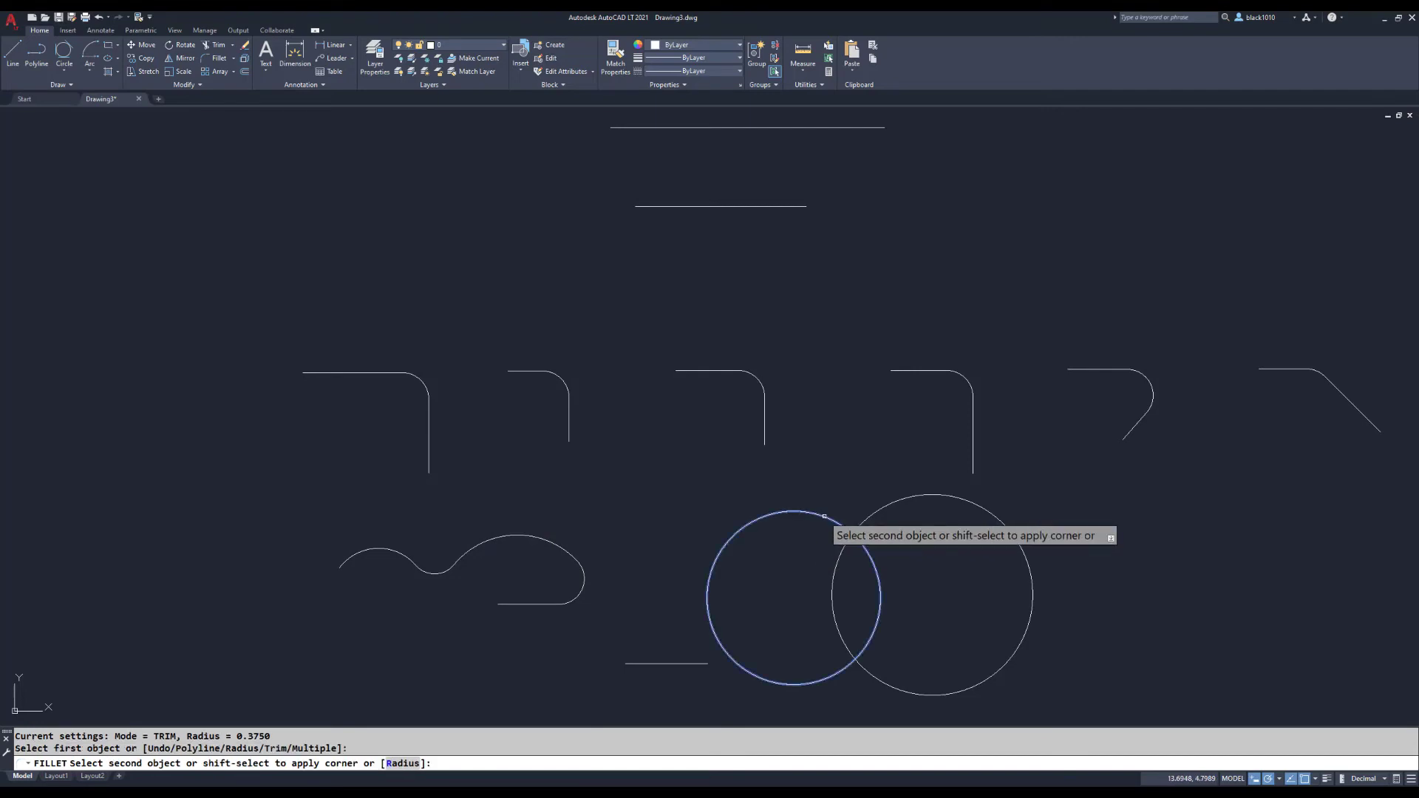
pyautogui.click(885, 506)
pyautogui.press('Return')
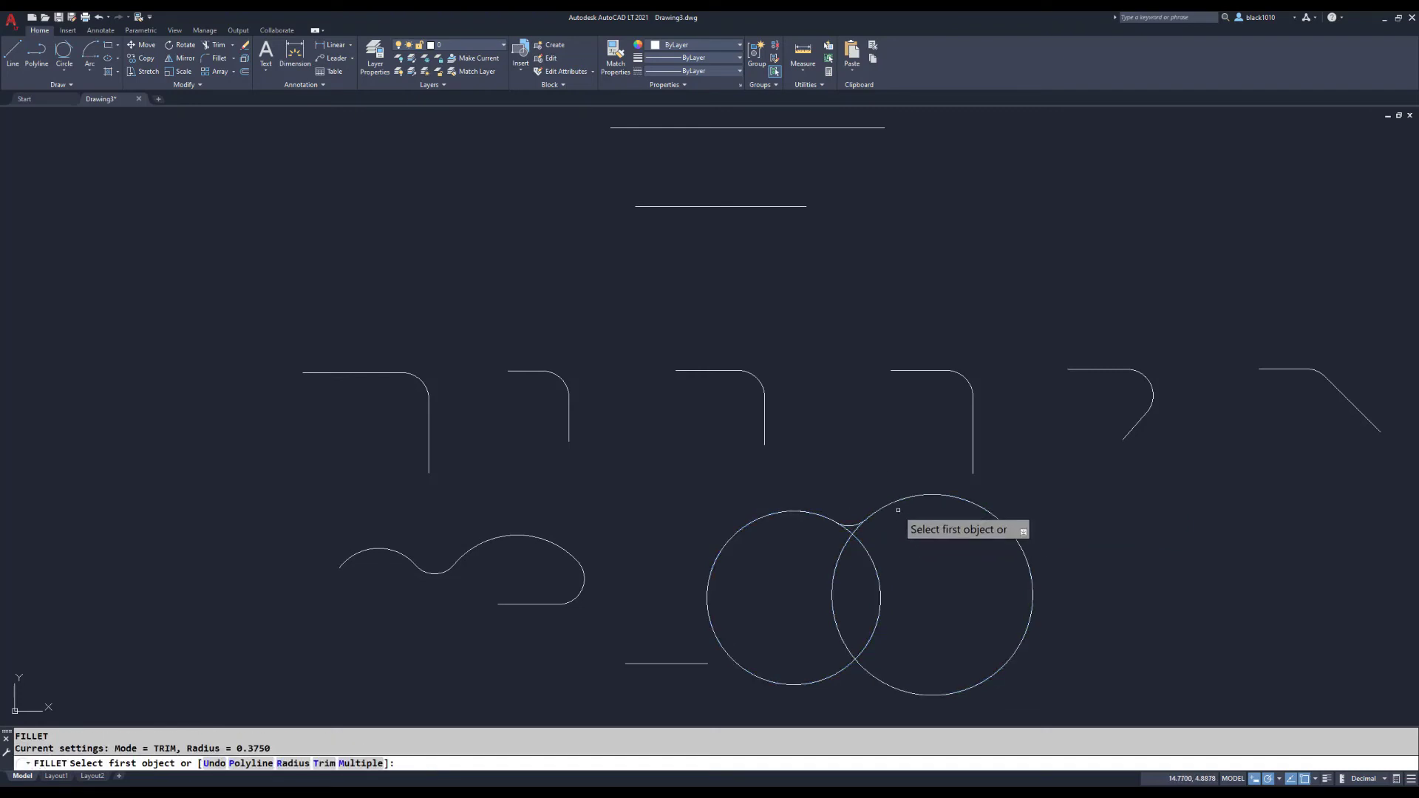
pyautogui.click(898, 510)
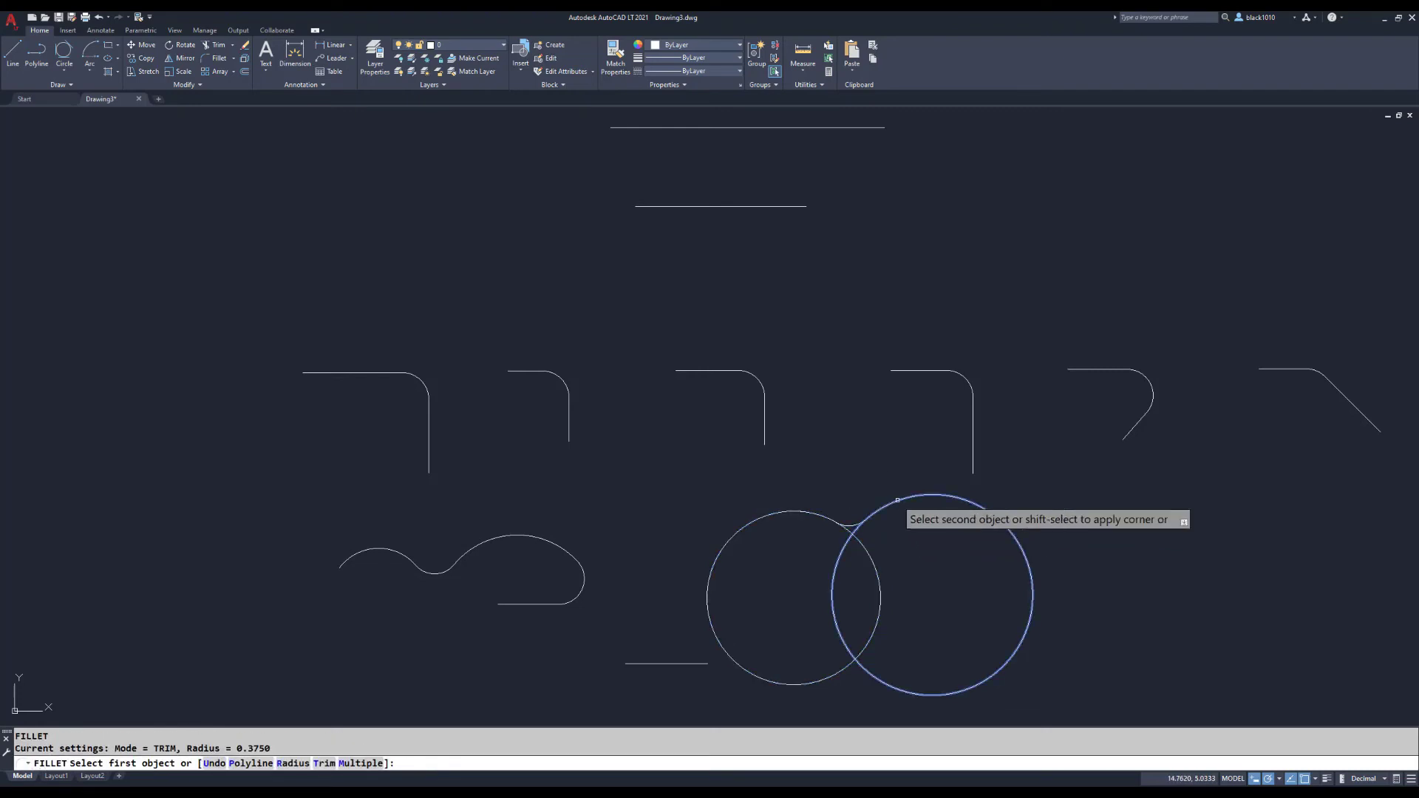
pyautogui.click(870, 559)
# Try to fillet the two circles' edges inside their overlap at radius 0.375
pyautogui.press('Return')
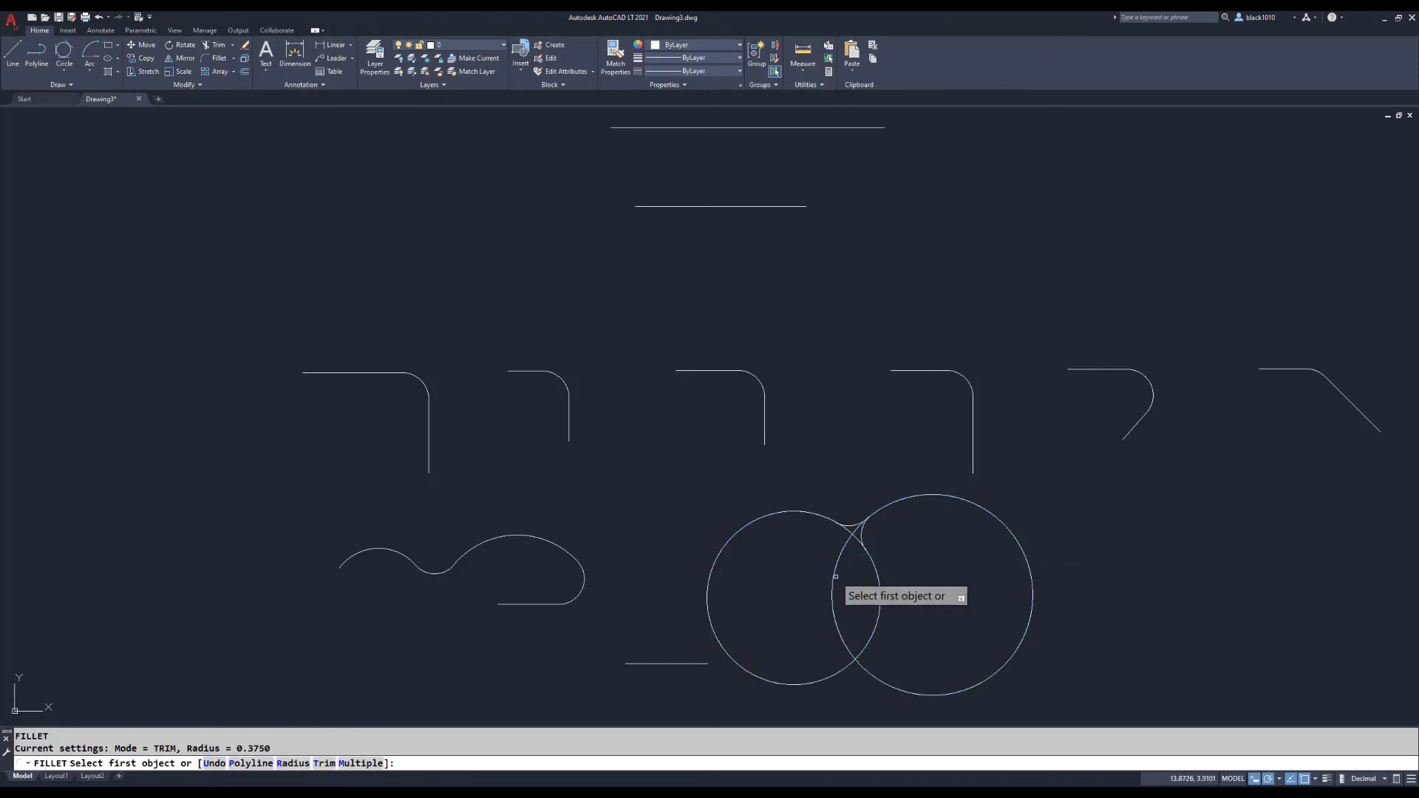
pyautogui.click(835, 577)
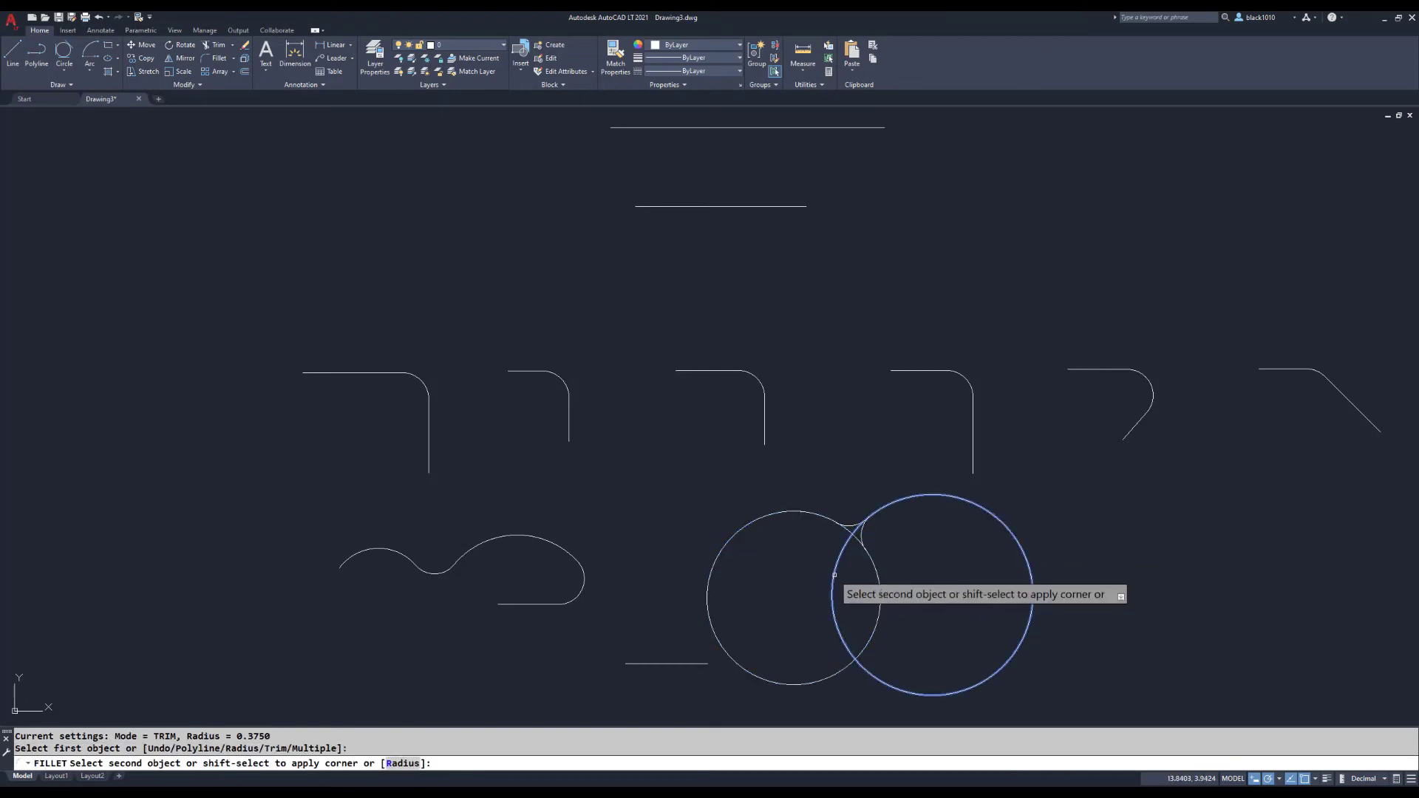
pyautogui.click(878, 574)
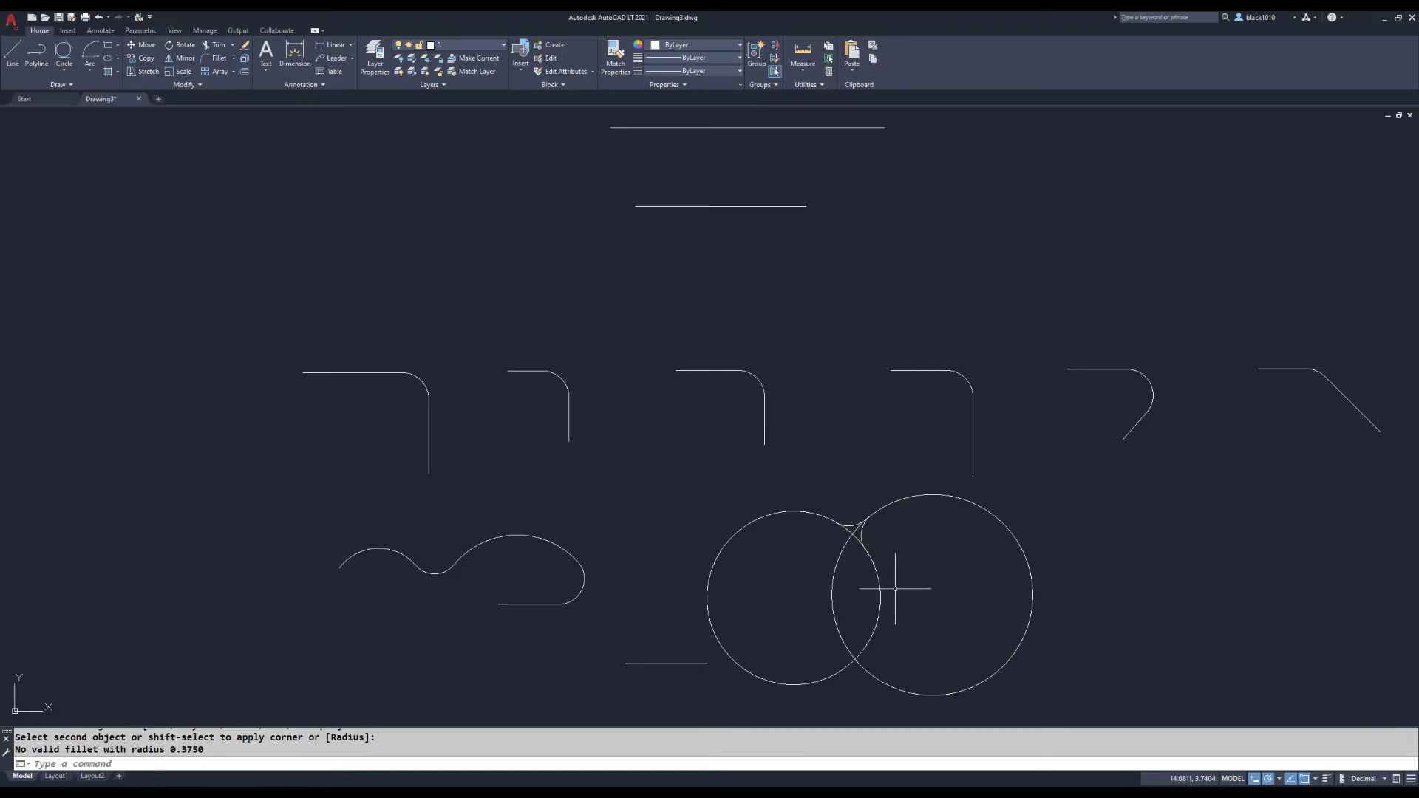
# Fillet the smaller circle's upper edge to the larger circle's left edge at radius 0.375, left of the upper intersection
pyautogui.press('Return')
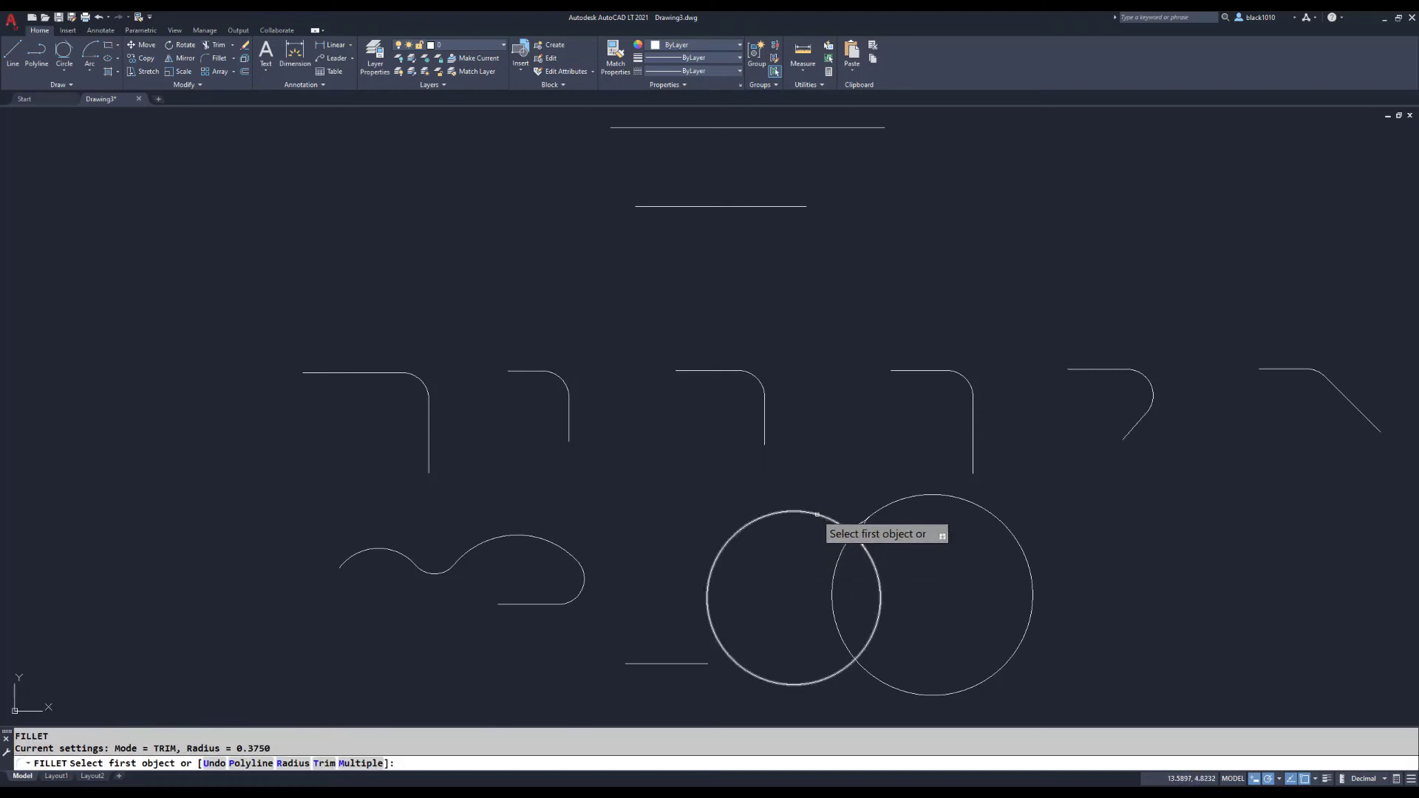
pyautogui.click(816, 514)
pyautogui.click(834, 562)
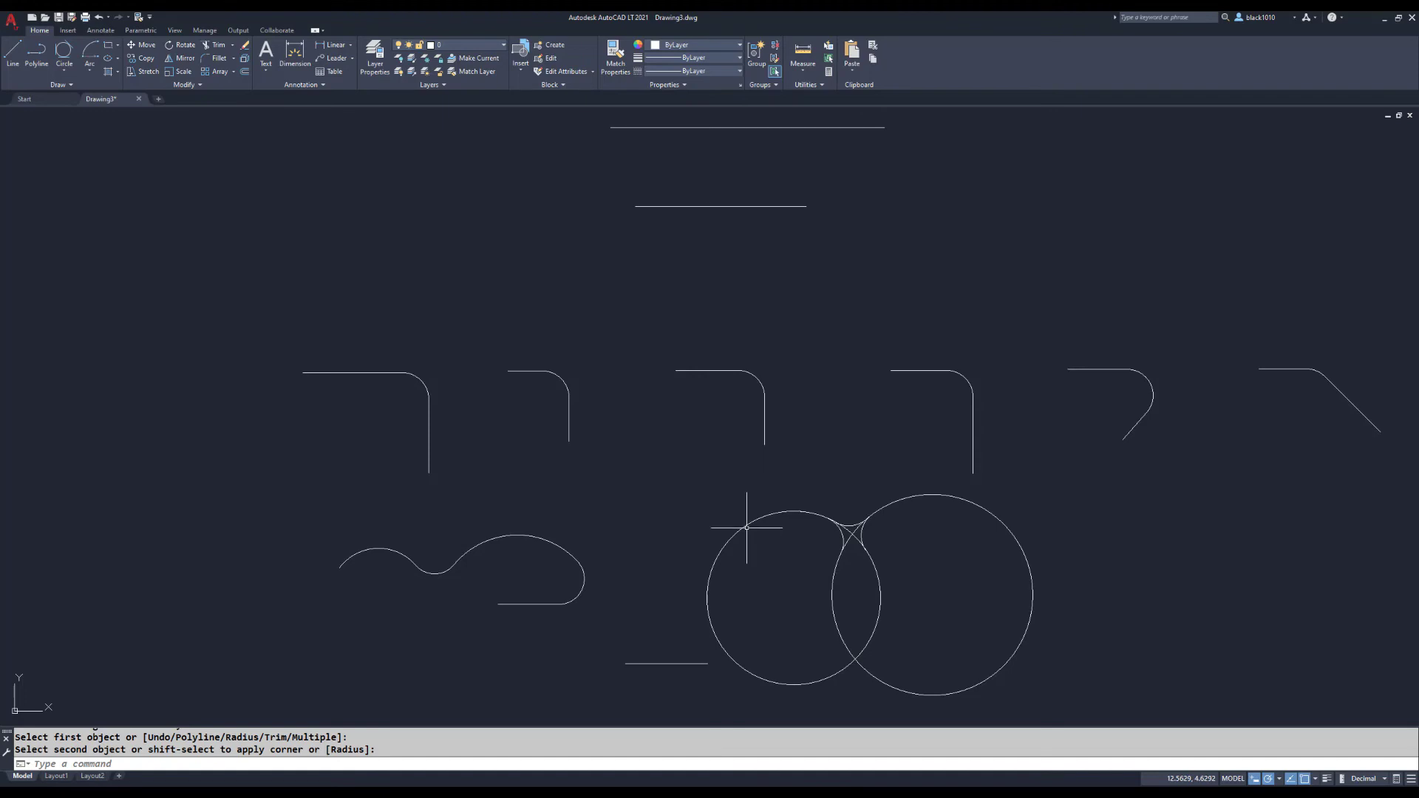
# Draw a circle of radius .375 in the empty space right of the two overlapping circles
pyautogui.write('c')
pyautogui.press('Return')
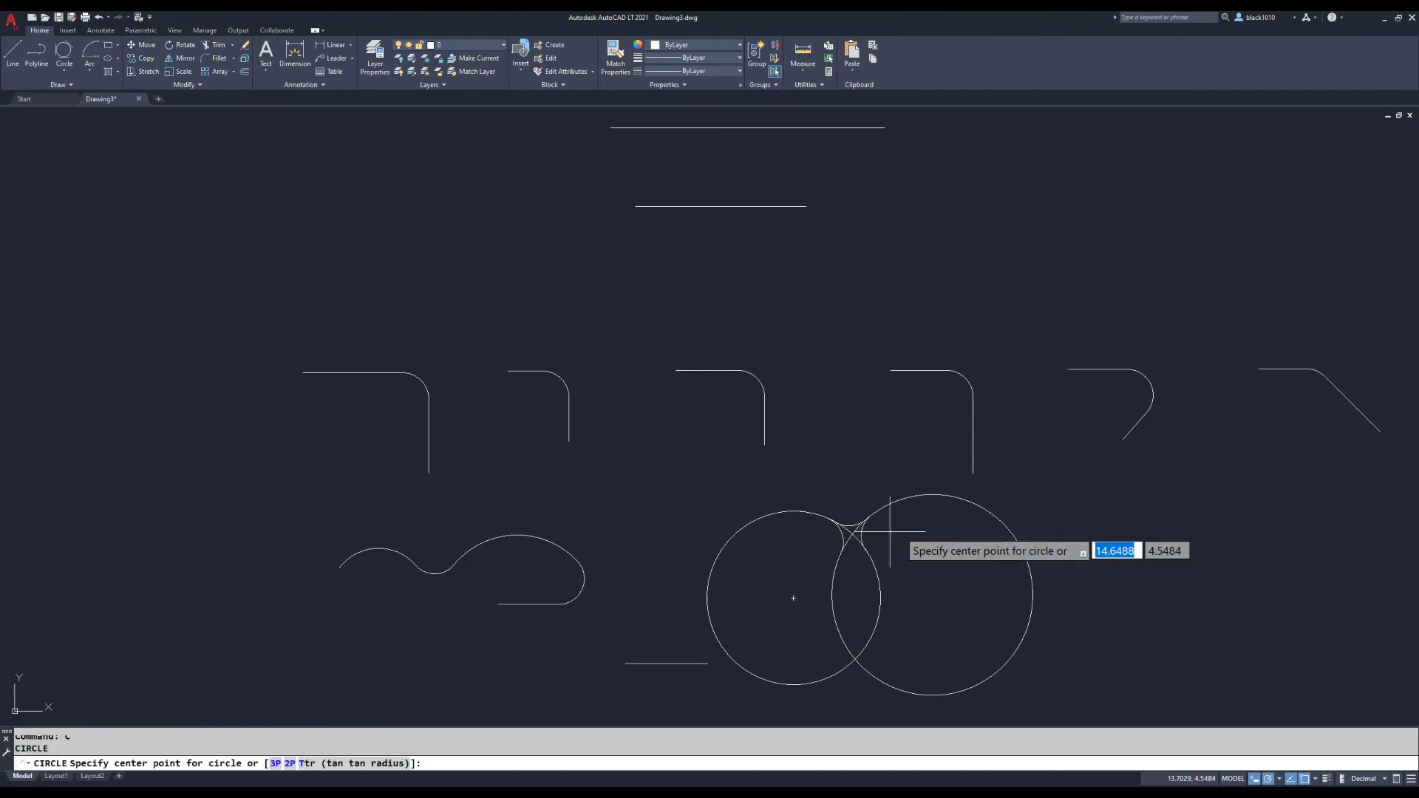
pyautogui.click(1111, 526)
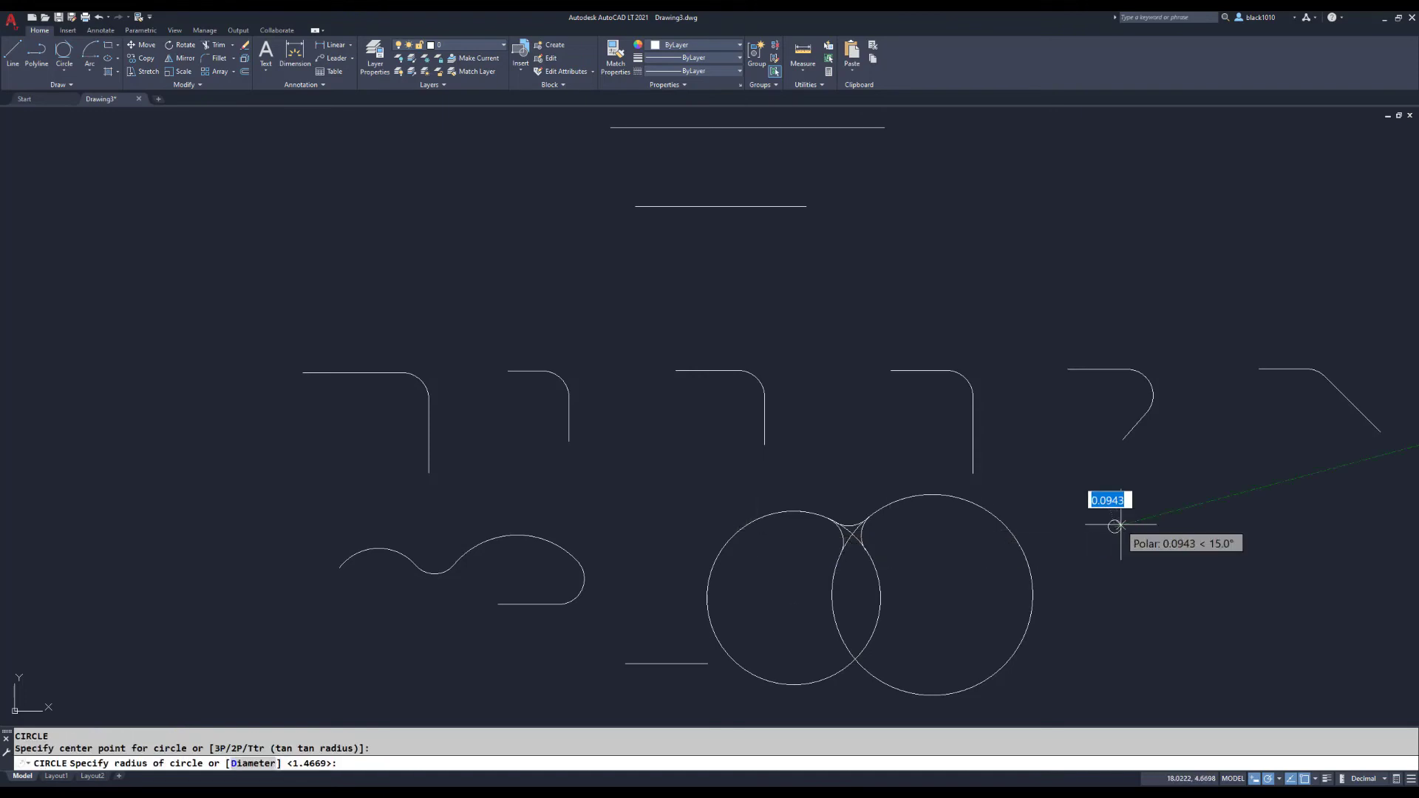
pyautogui.press('BackSpace')
pyautogui.press('Return')
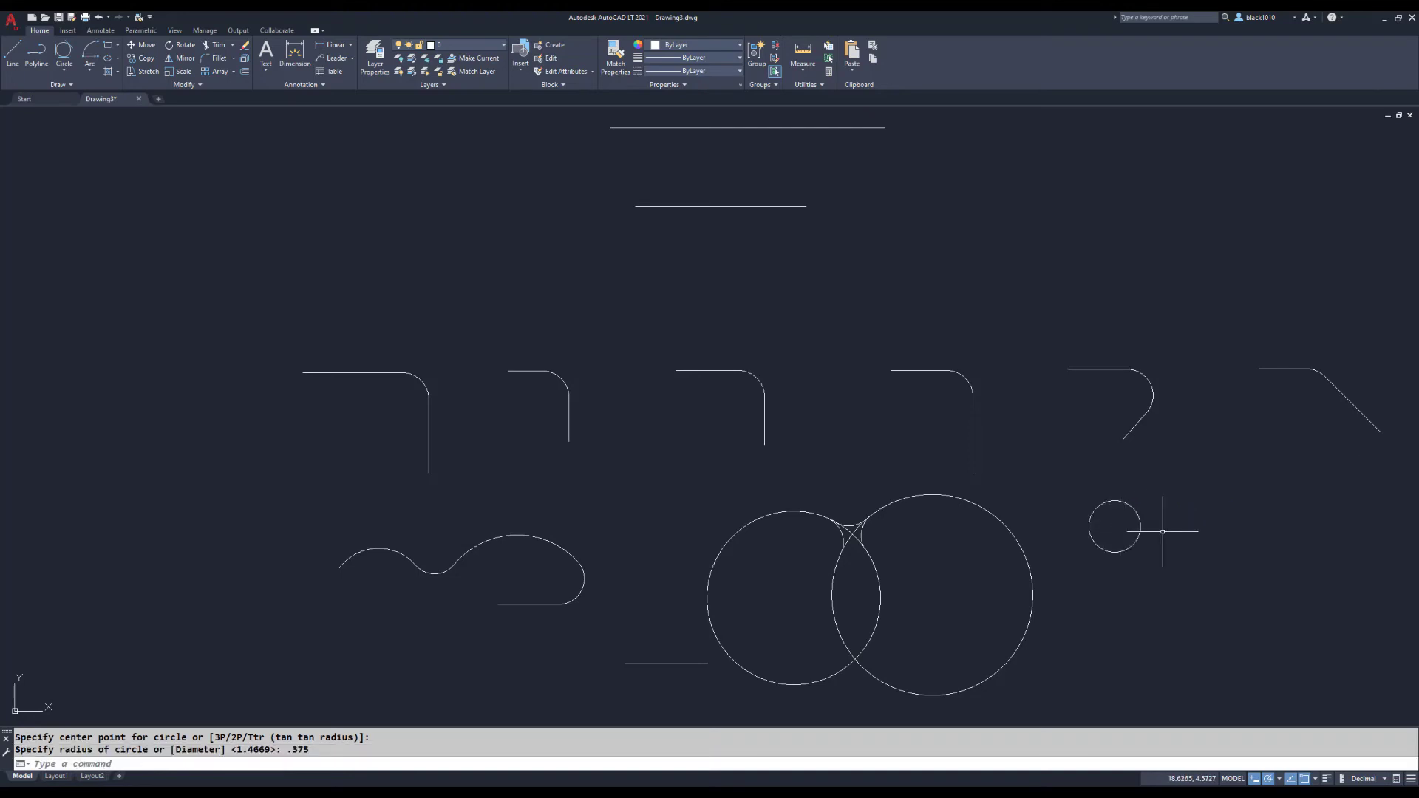
pyautogui.write('m')
pyautogui.press('Return')
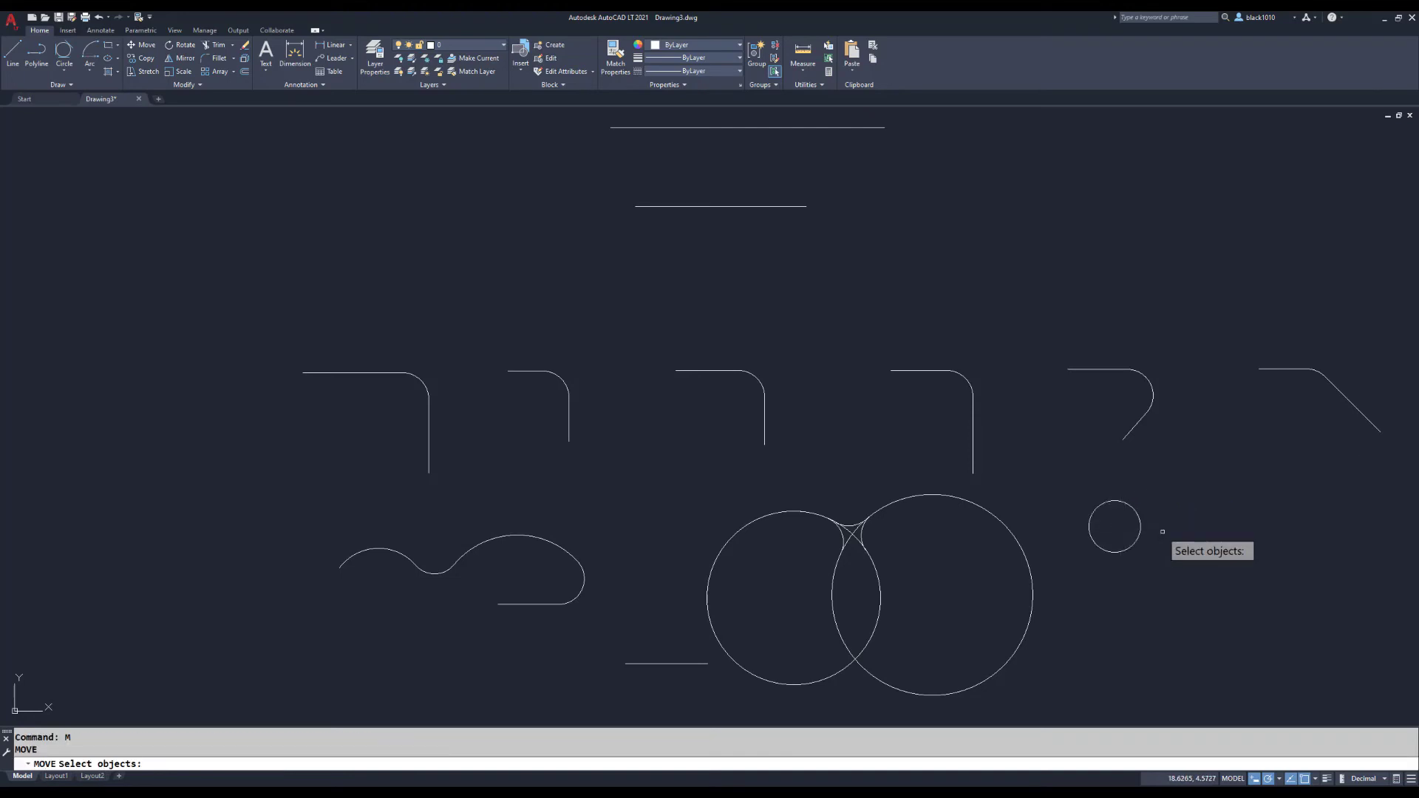
pyautogui.click(1132, 508)
pyautogui.press('Return')
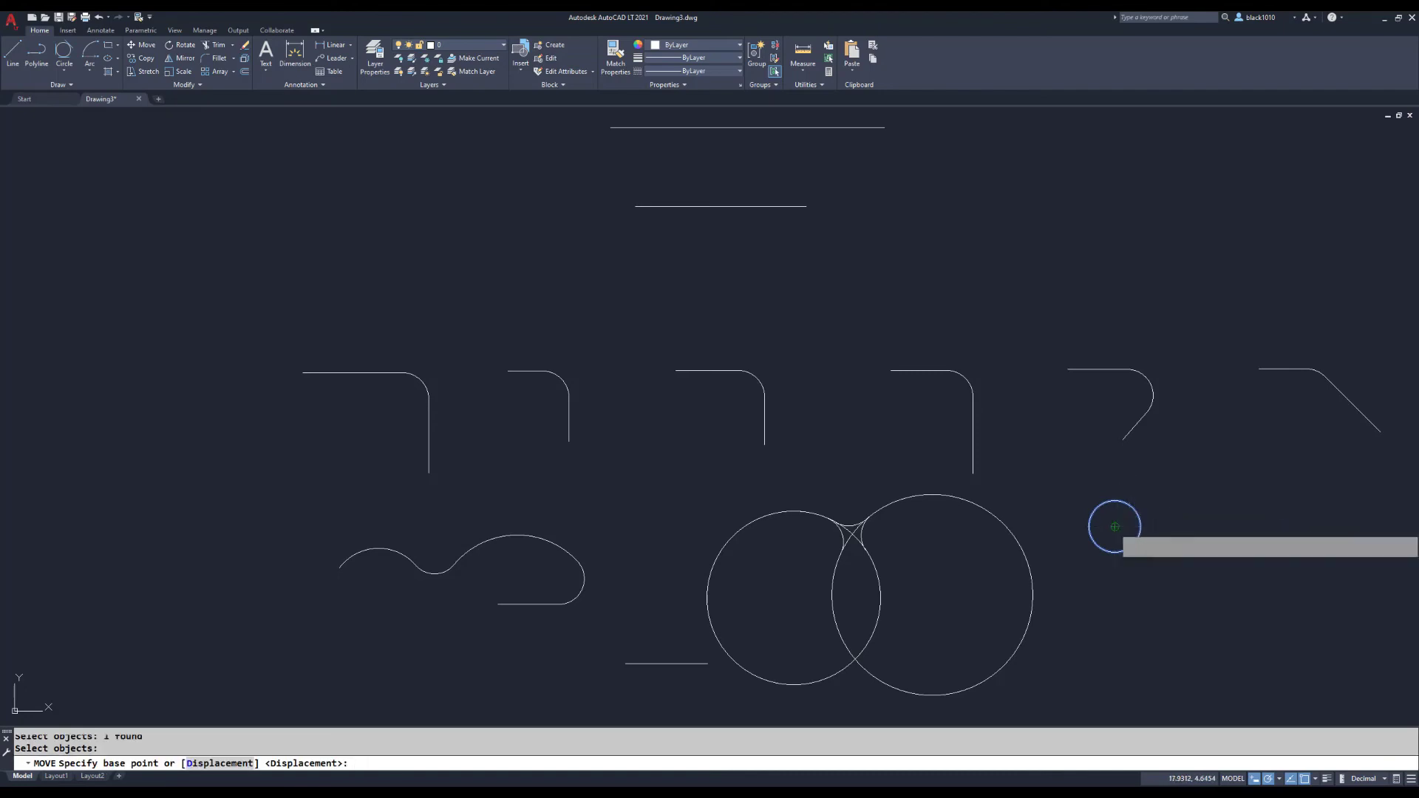
pyautogui.click(1114, 527)
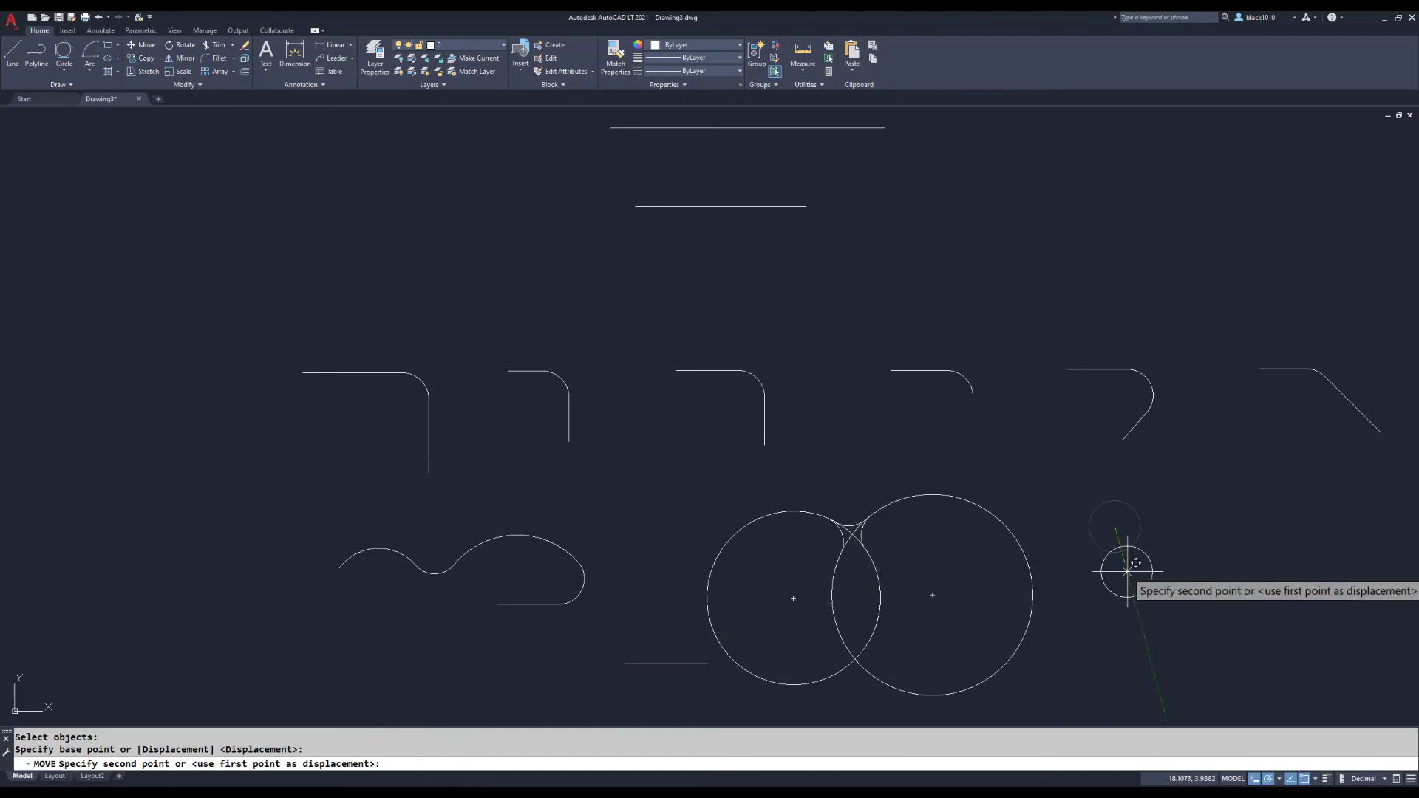
pyautogui.press('Escape')
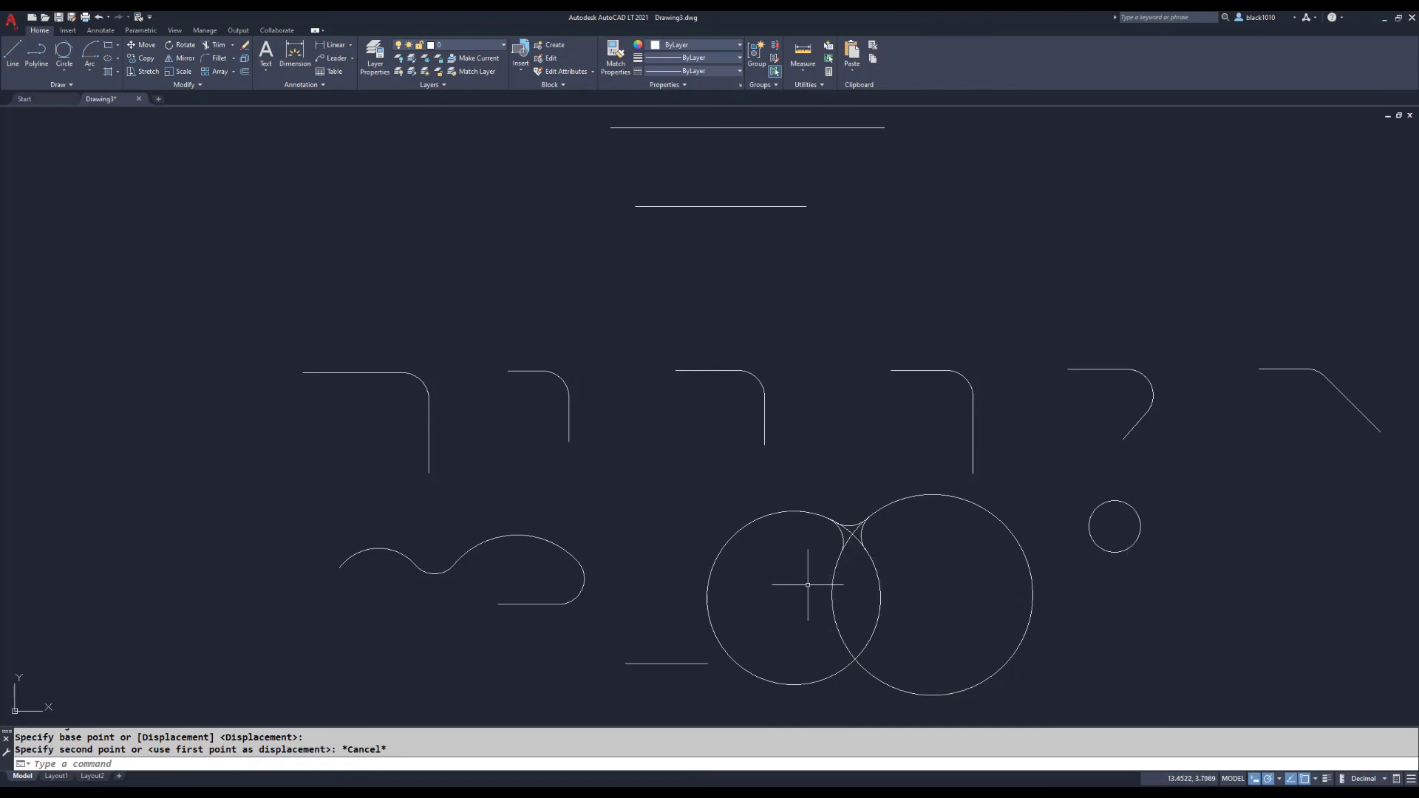
# Fillet the short horizontal line to the lower edge of the smaller overlapping circle at radius 0.375
pyautogui.write('f')
pyautogui.press('Return')
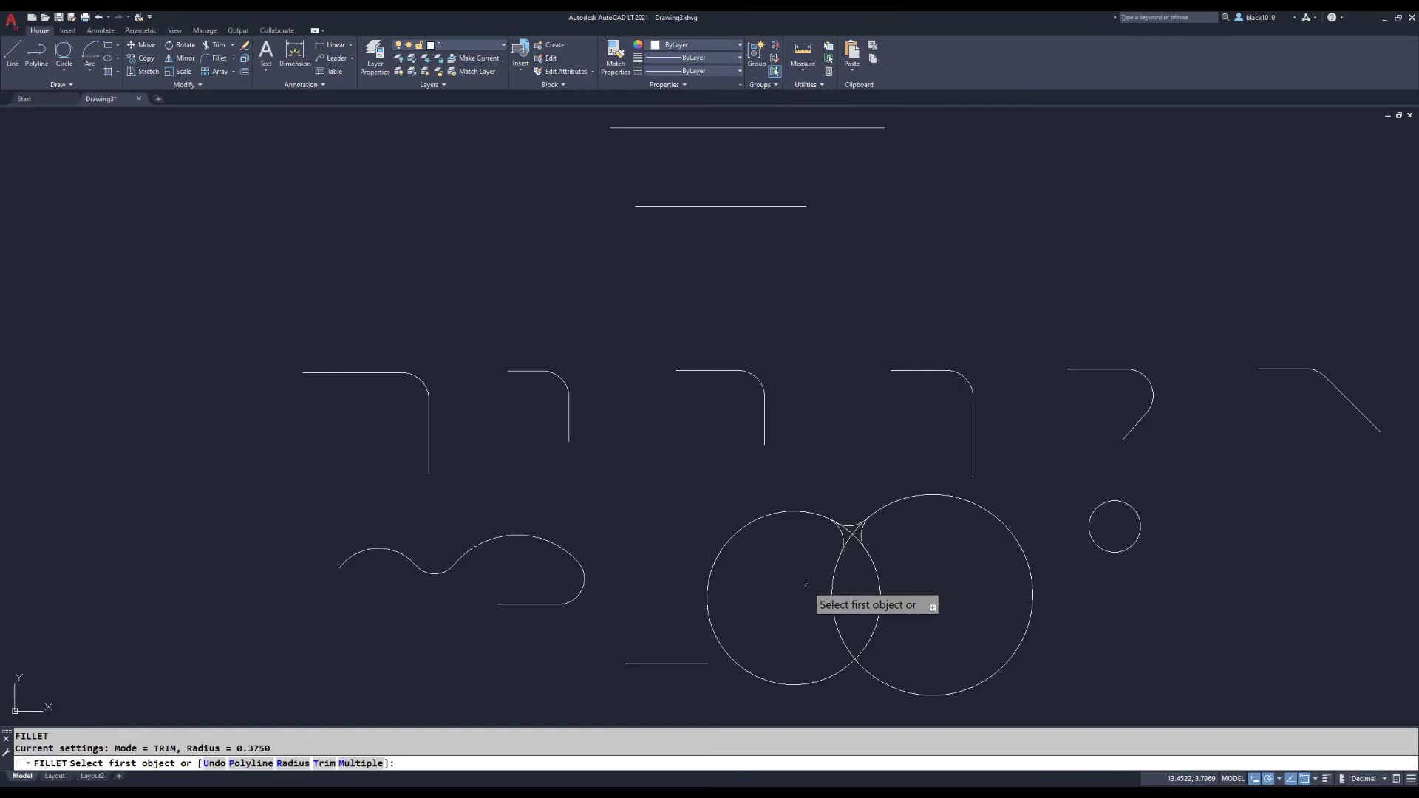
pyautogui.click(674, 664)
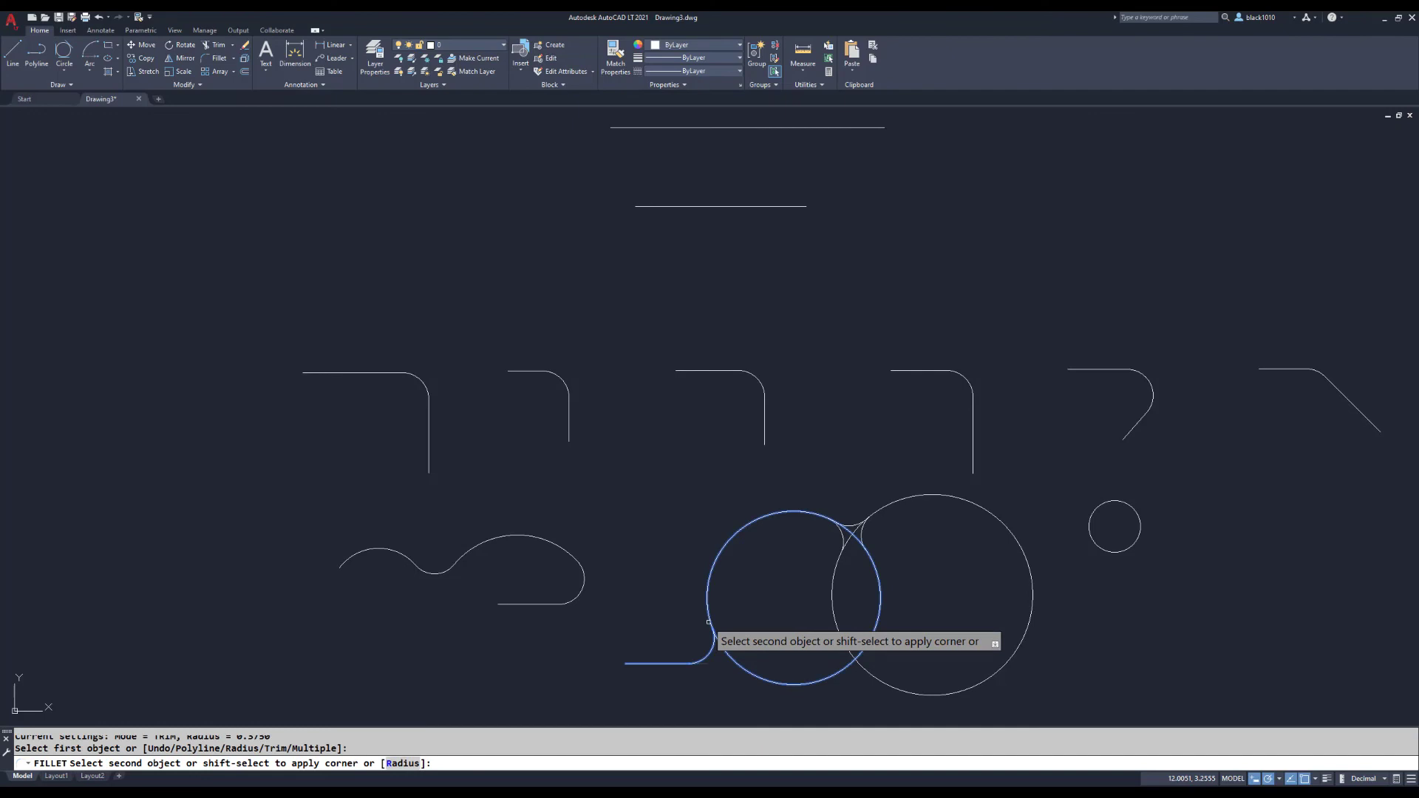
pyautogui.click(769, 680)
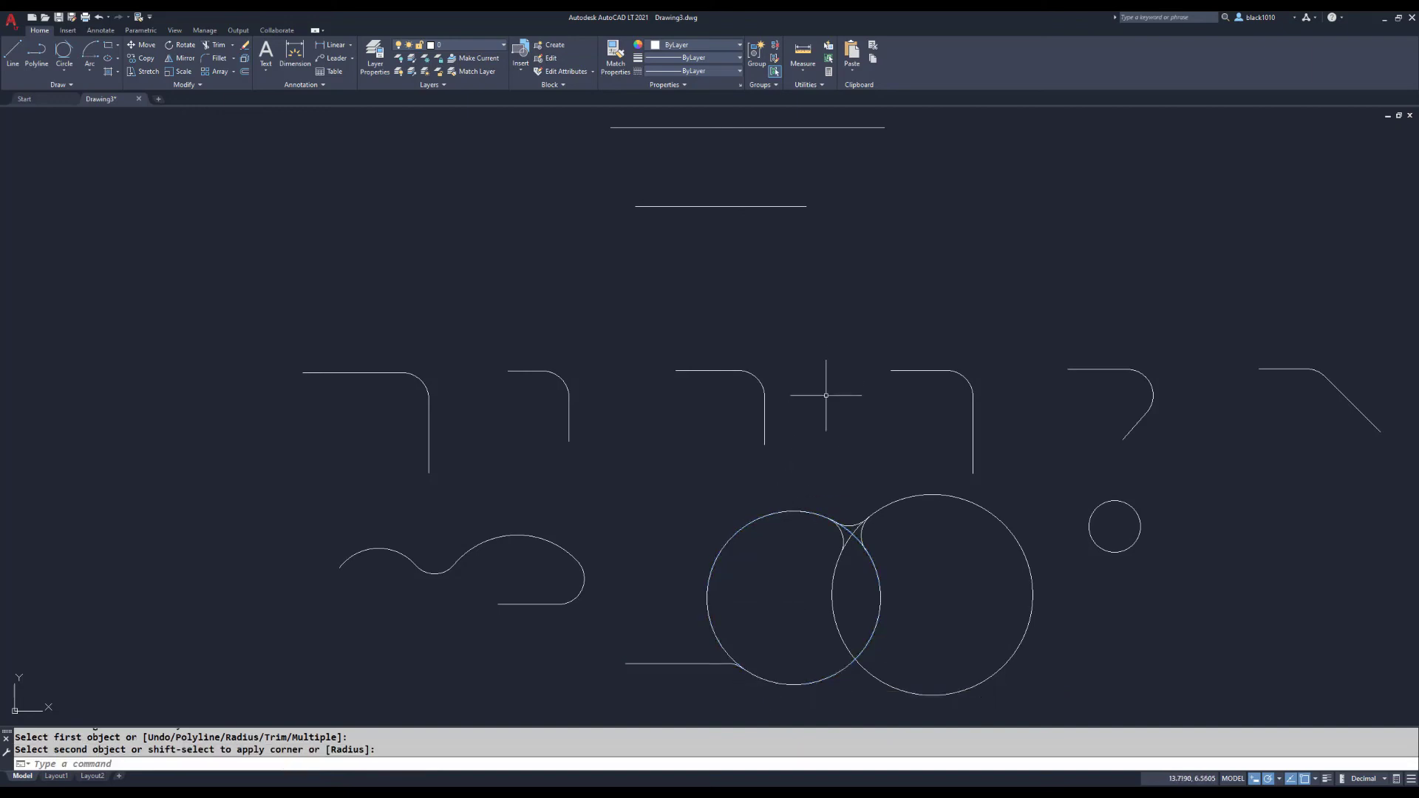
# Fillet the two parallel horizontal lines above the row of filleted corners at their right ends and their left ends, forming a closed slot
pyautogui.moveTo(817, 310); pyautogui.dragTo(814, 396, button='middle')
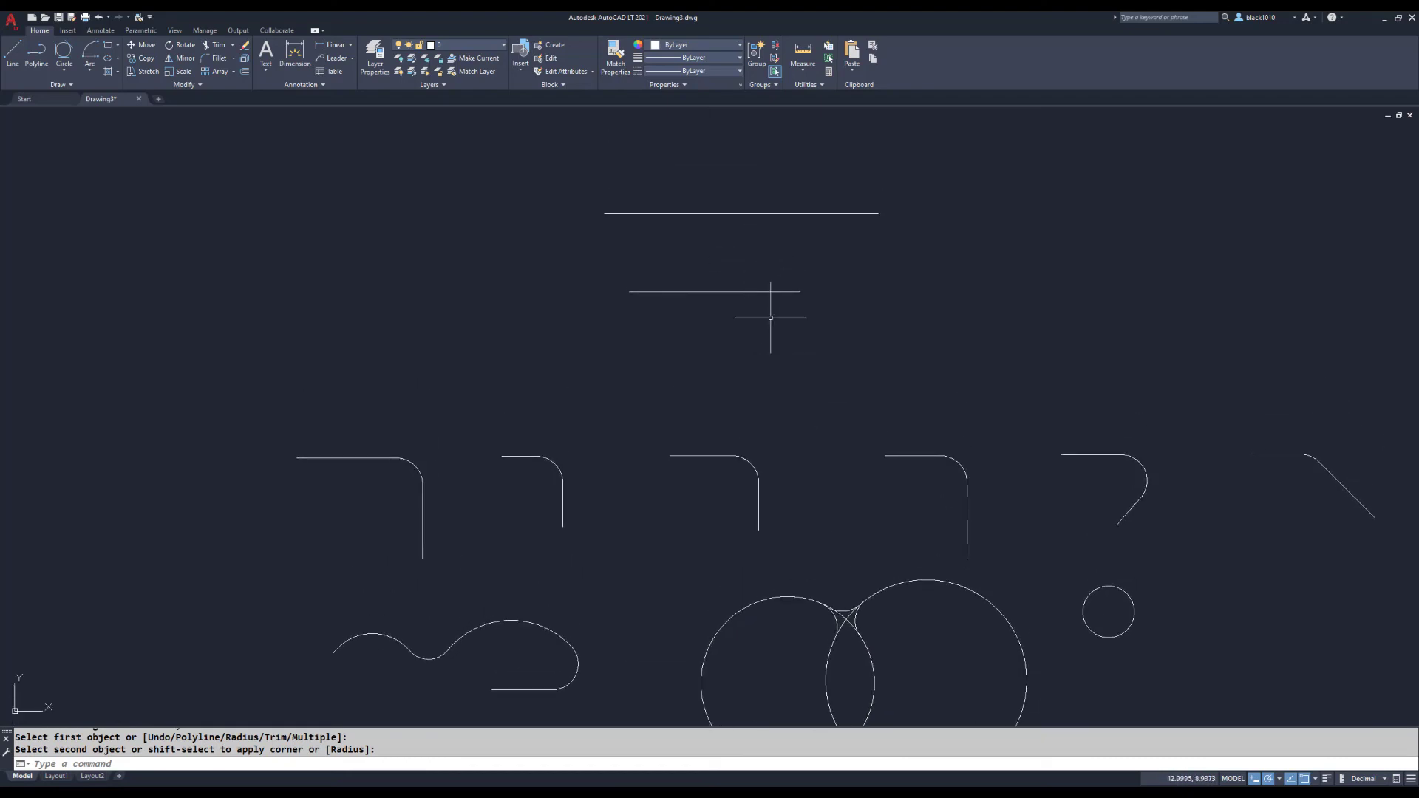
pyautogui.write('f')
pyautogui.press('Return')
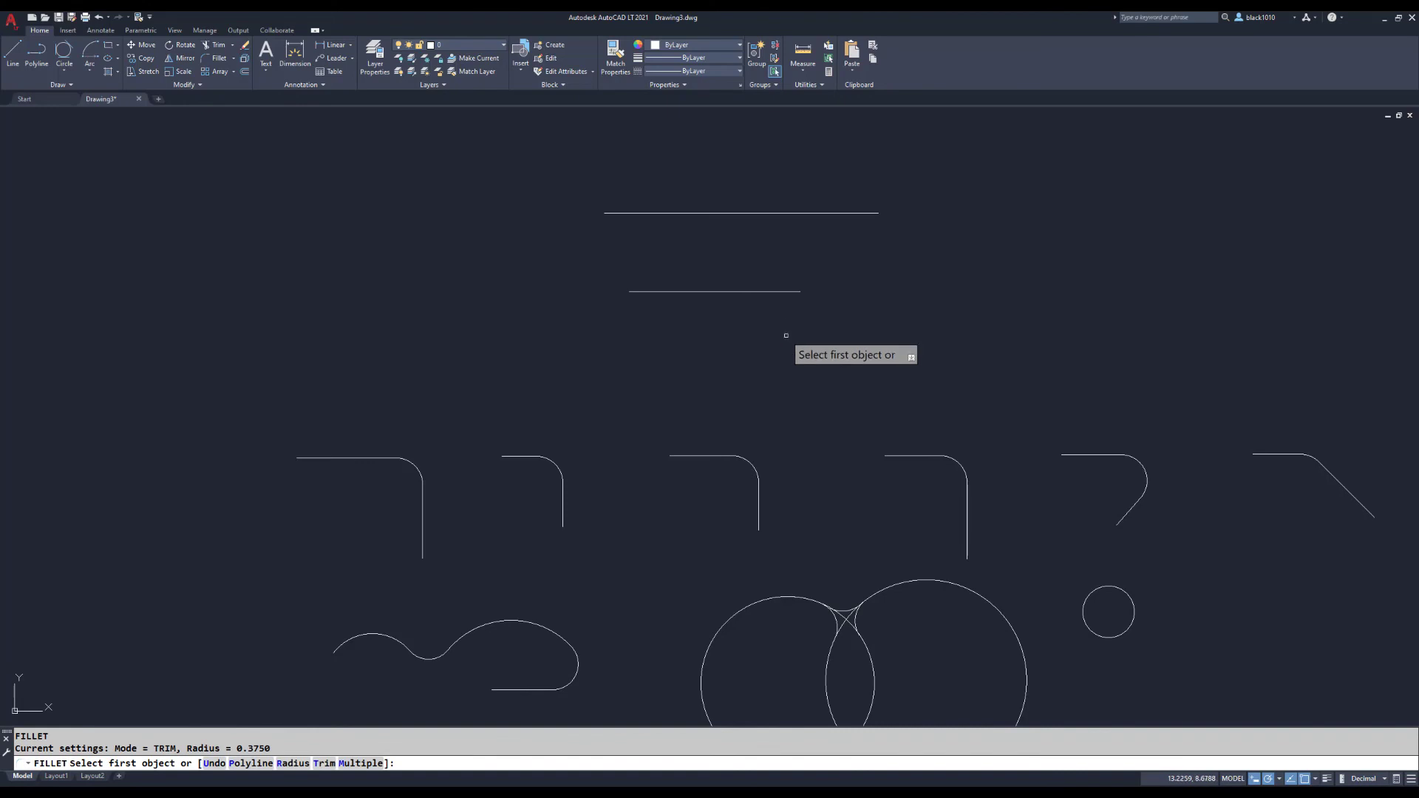
pyautogui.click(789, 292)
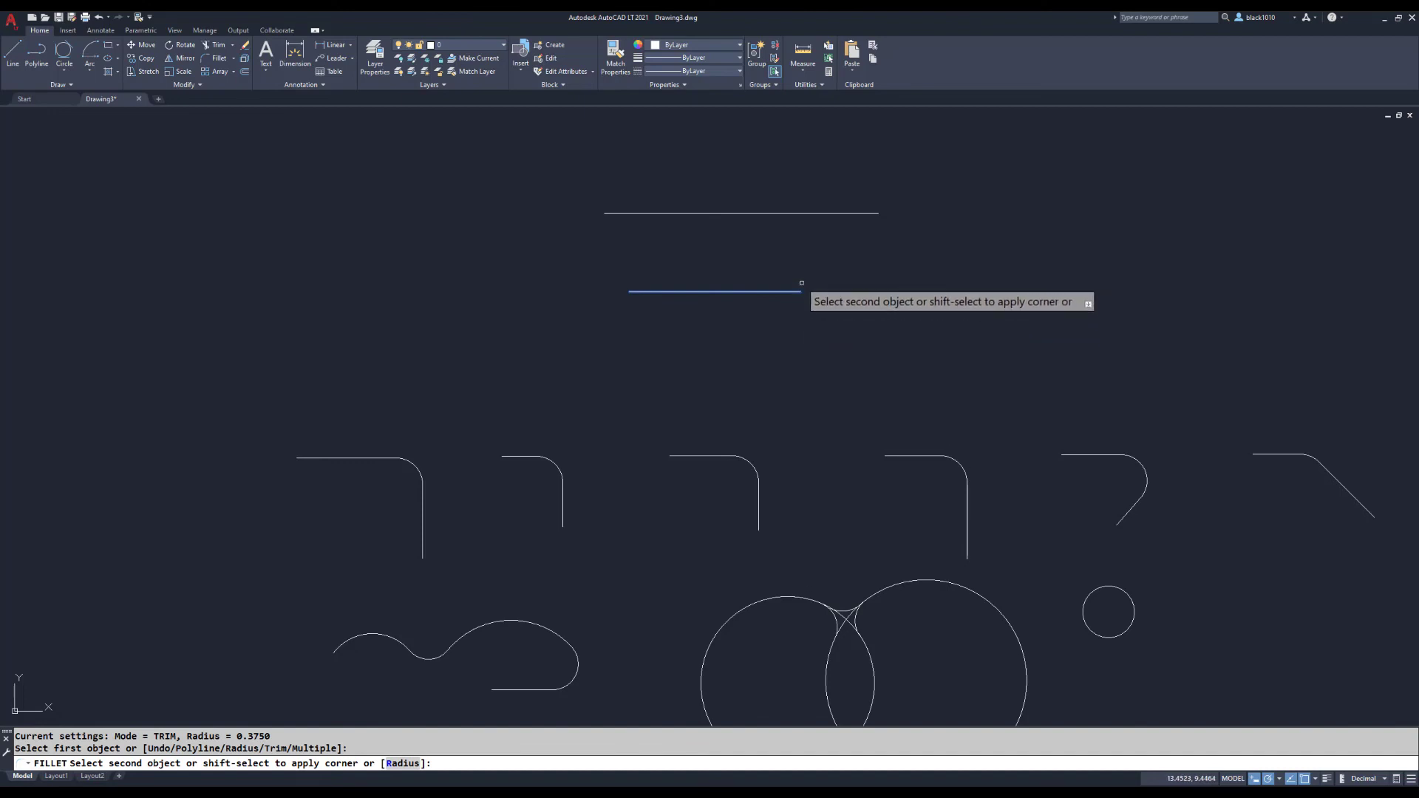
pyautogui.click(763, 213)
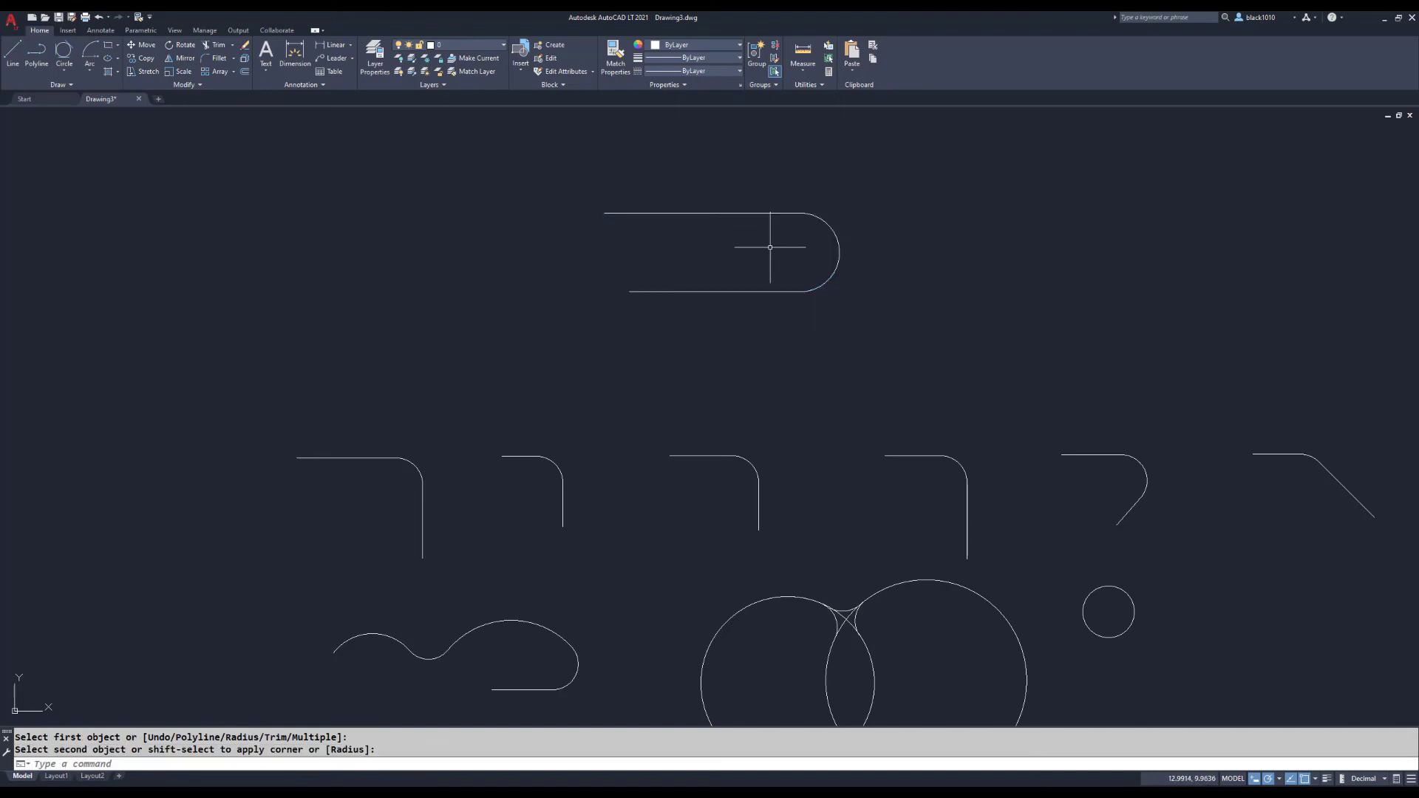
pyautogui.press('Return')
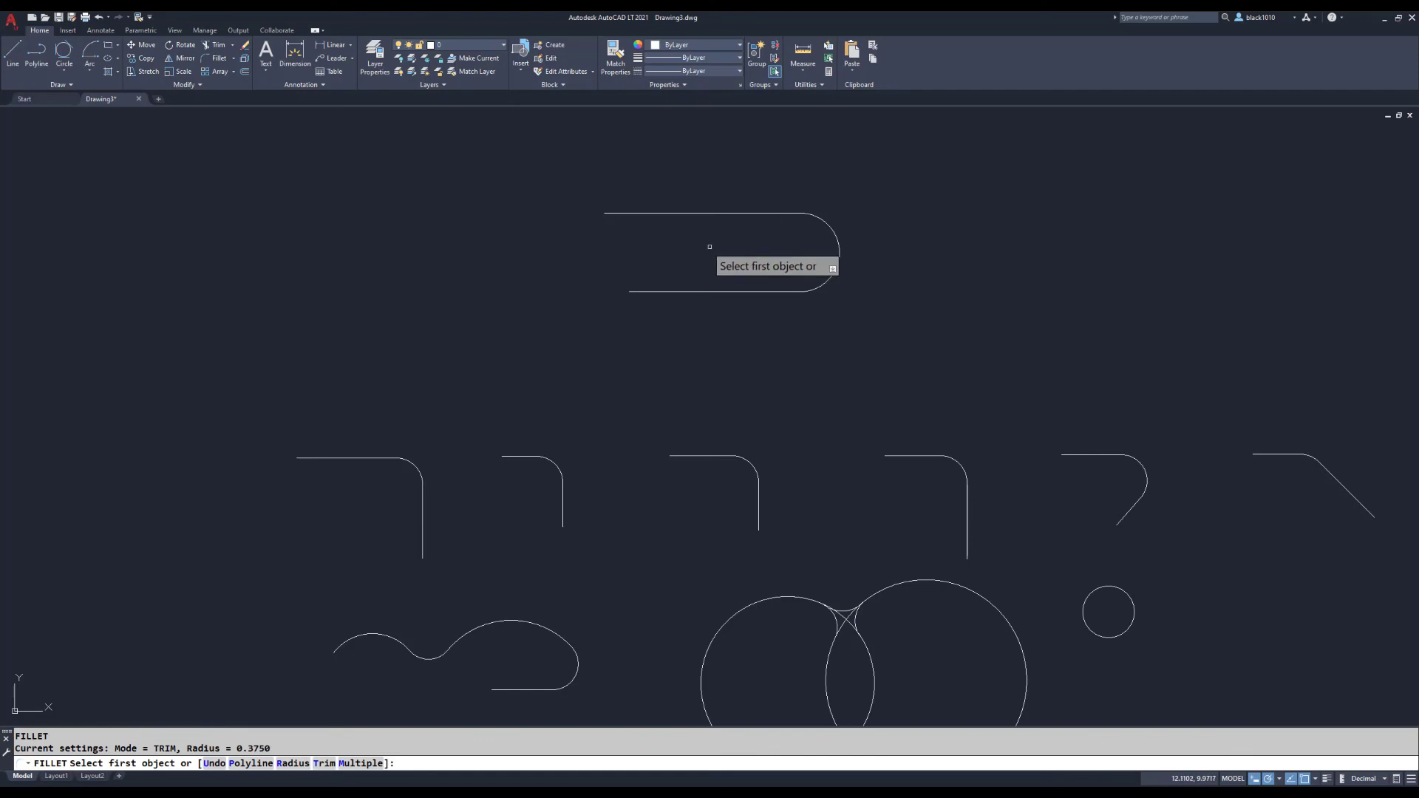
pyautogui.click(647, 213)
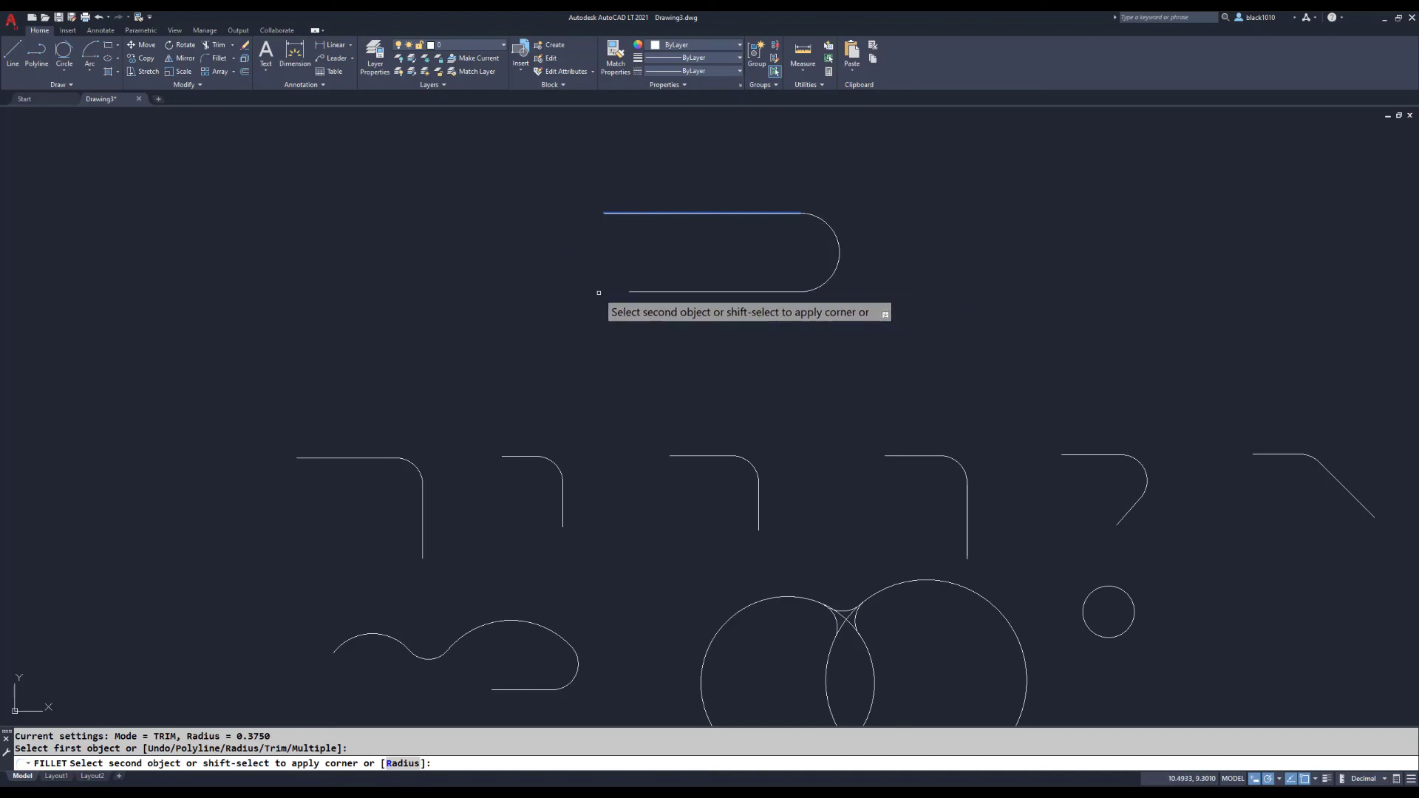
pyautogui.click(664, 292)
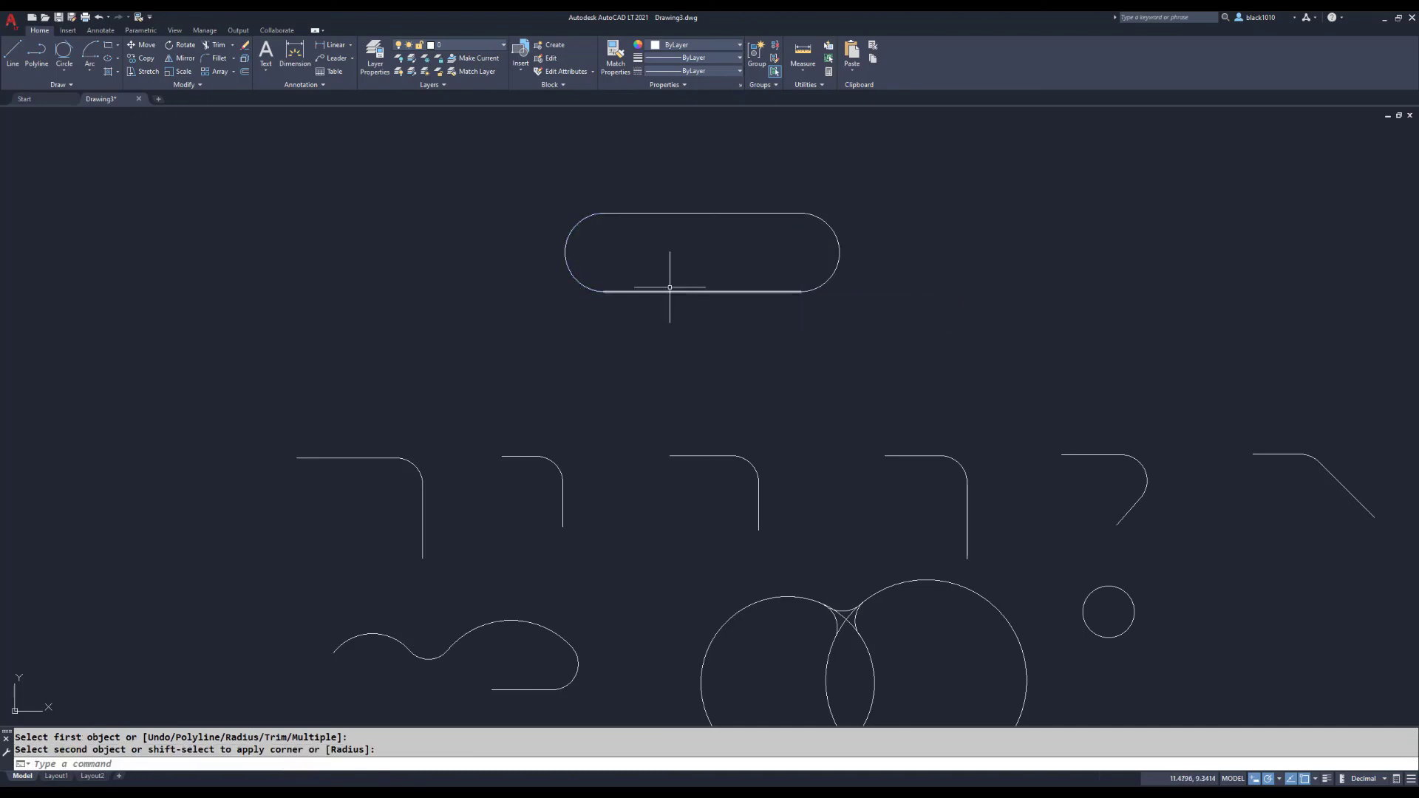